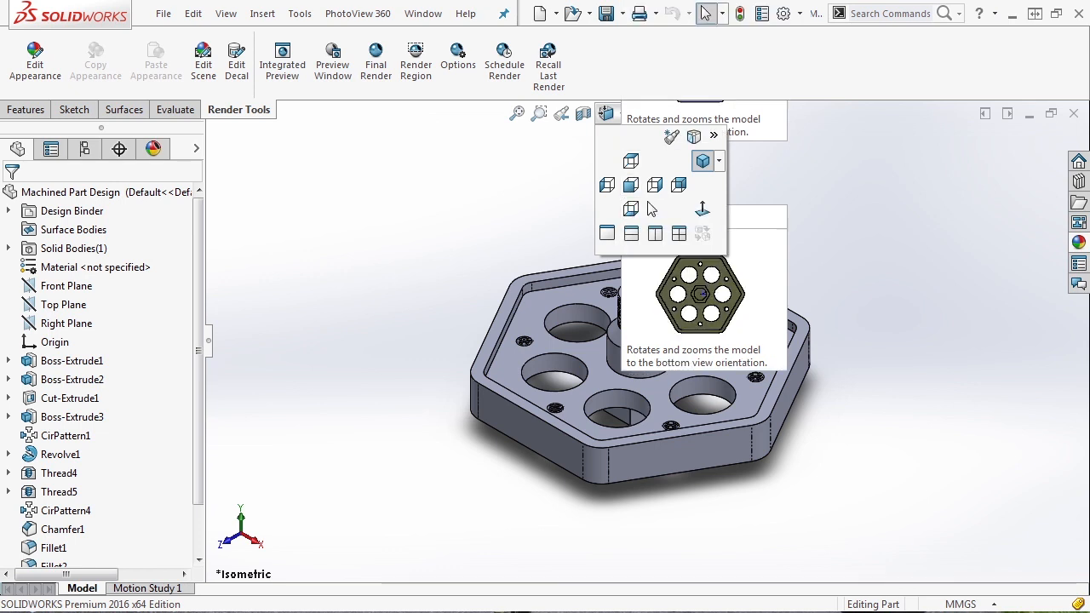
Step: Orient the part to the trimetric view and split the graphics area into four viewports using the Orientation dialog
{"action": "left_click", "coordinate": [720, 161]}
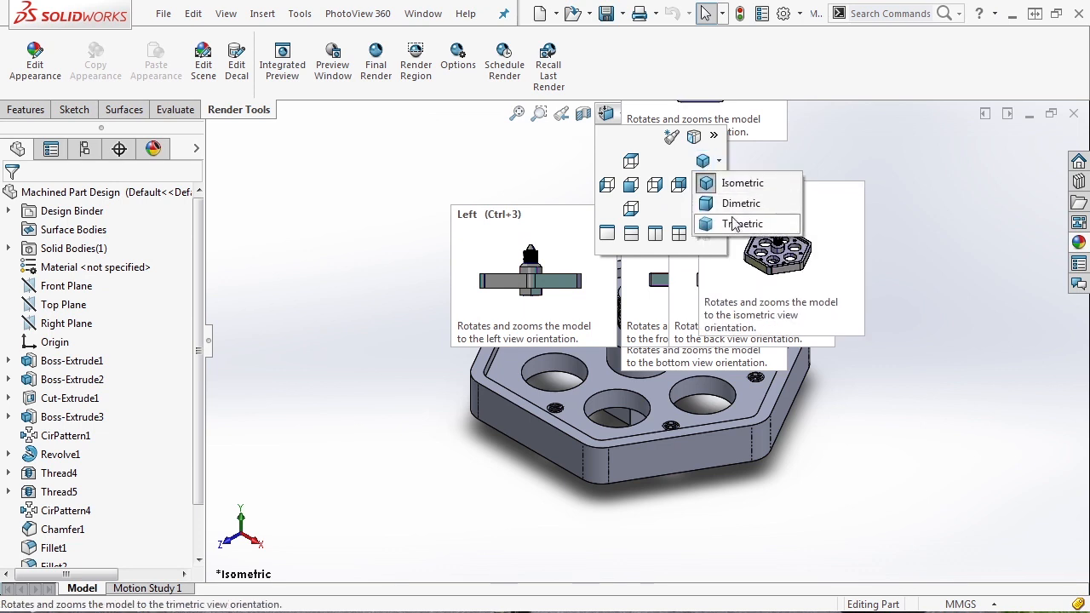
{"action": "left_click", "coordinate": [734, 223]}
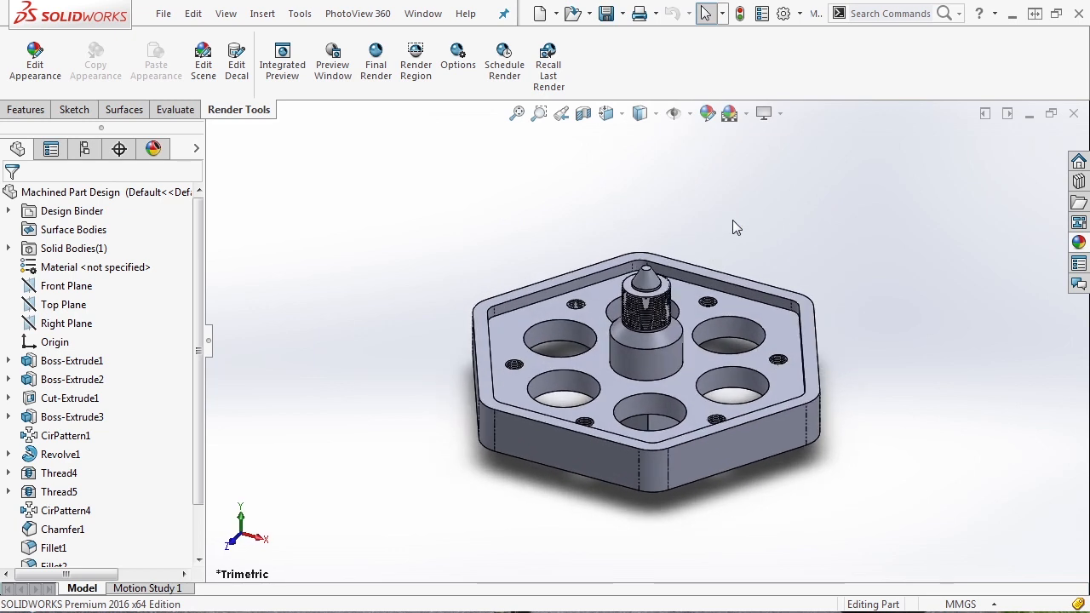
{"action": "left_click", "coordinate": [623, 114]}
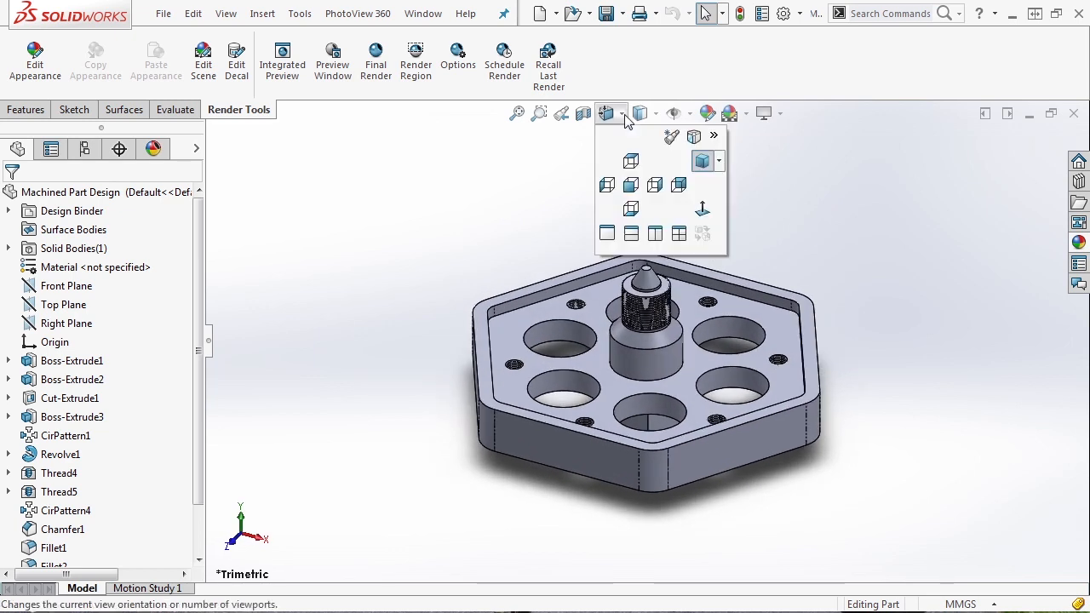
{"action": "left_click", "coordinate": [714, 141]}
{"action": "left_click_drag", "start_coordinate": [130, 19], "coordinate": [380, 143]}
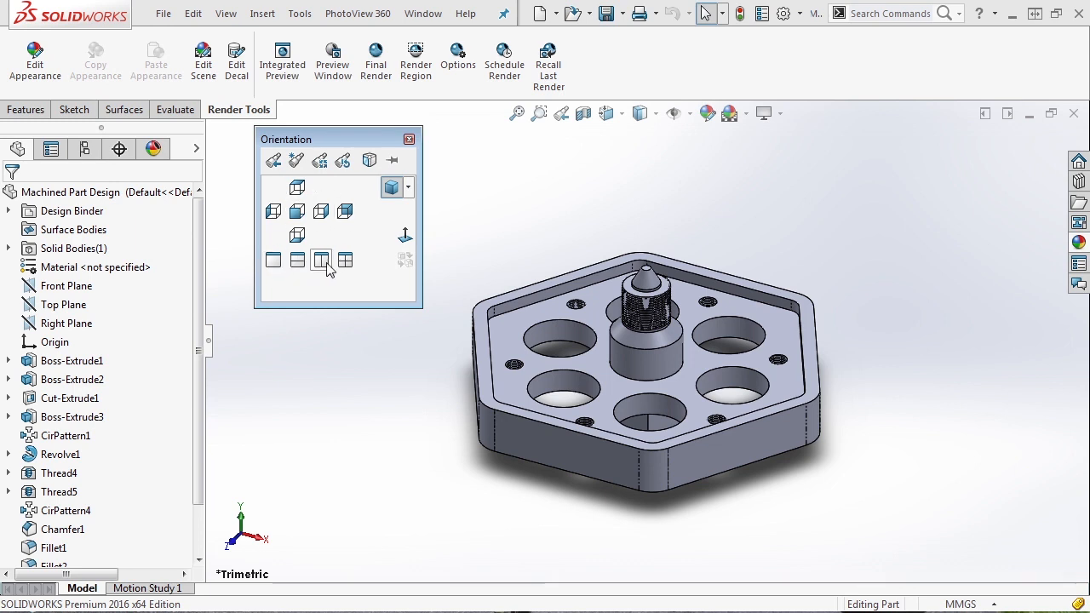
{"action": "left_click", "coordinate": [346, 263]}
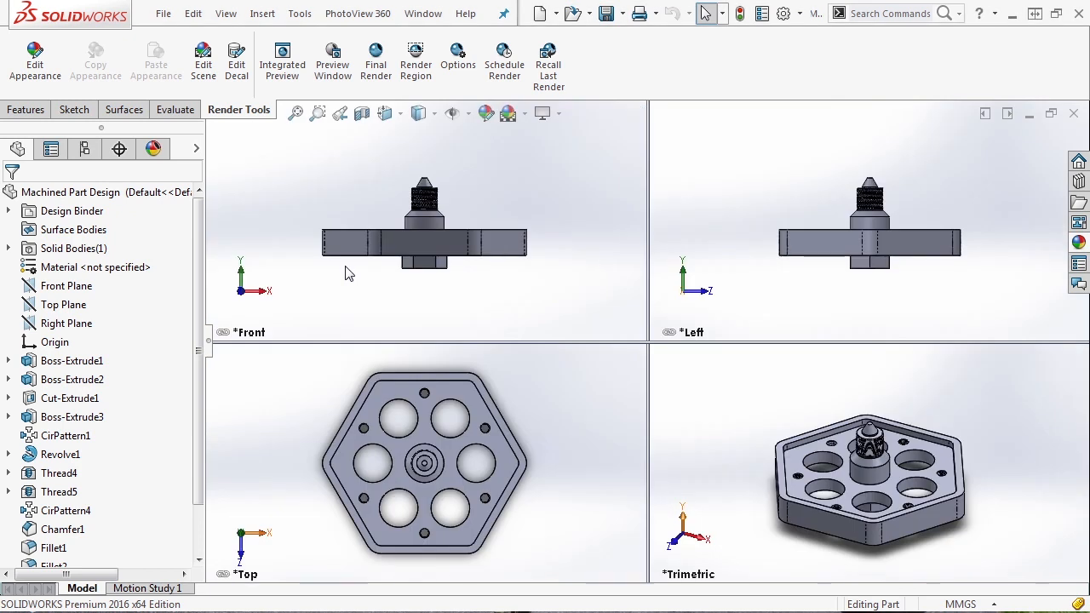
Step: Return the graphics area to a single viewport
{"action": "left_click", "coordinate": [418, 114]}
{"action": "left_click", "coordinate": [492, 143]}
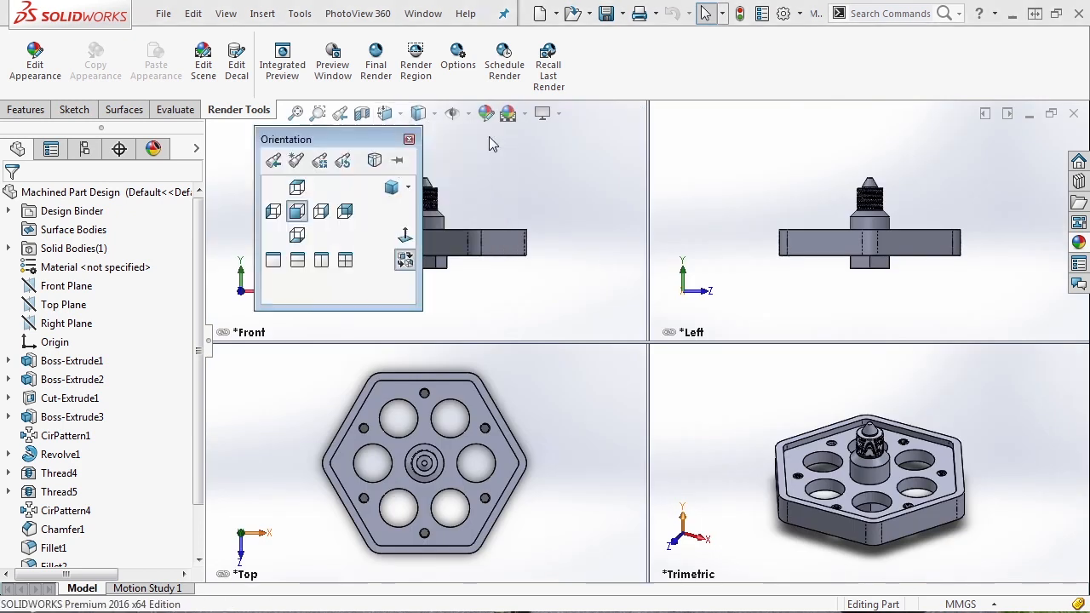
{"action": "left_click", "coordinate": [274, 260]}
Step: Open the full Orientation dialog, pin it and place it beside the part in the graphics area
{"action": "left_click", "coordinate": [608, 114]}
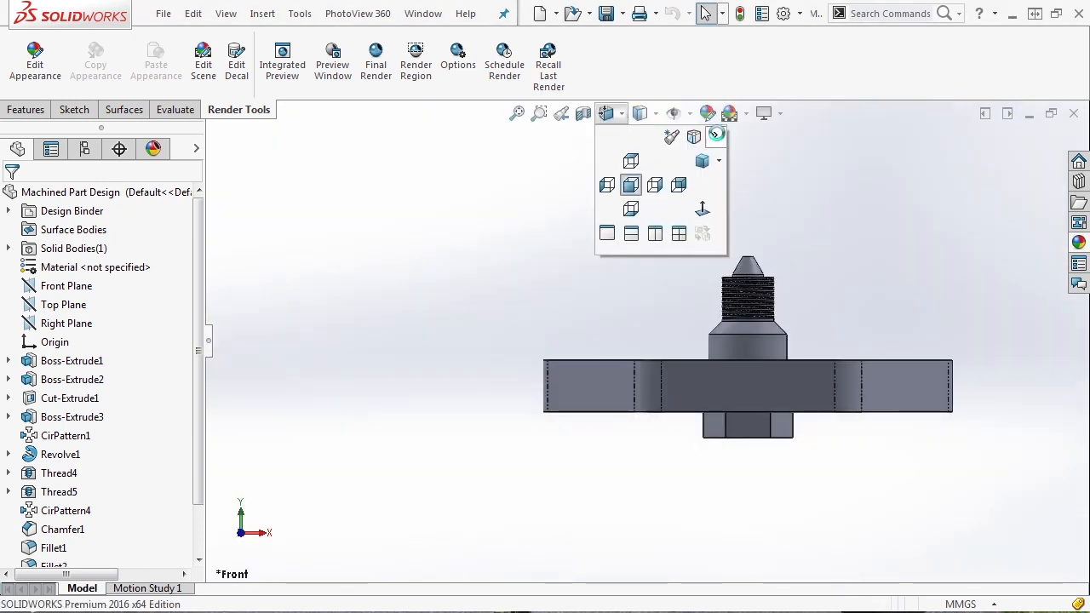
{"action": "left_click", "coordinate": [715, 137]}
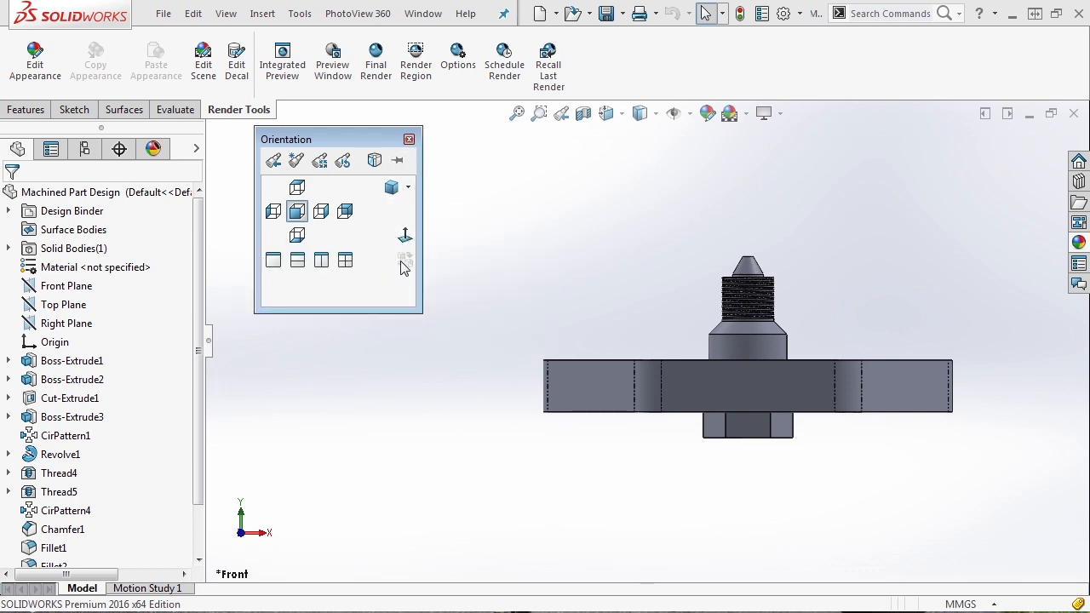
{"action": "left_click_drag", "start_coordinate": [359, 140], "coordinate": [361, 196]}
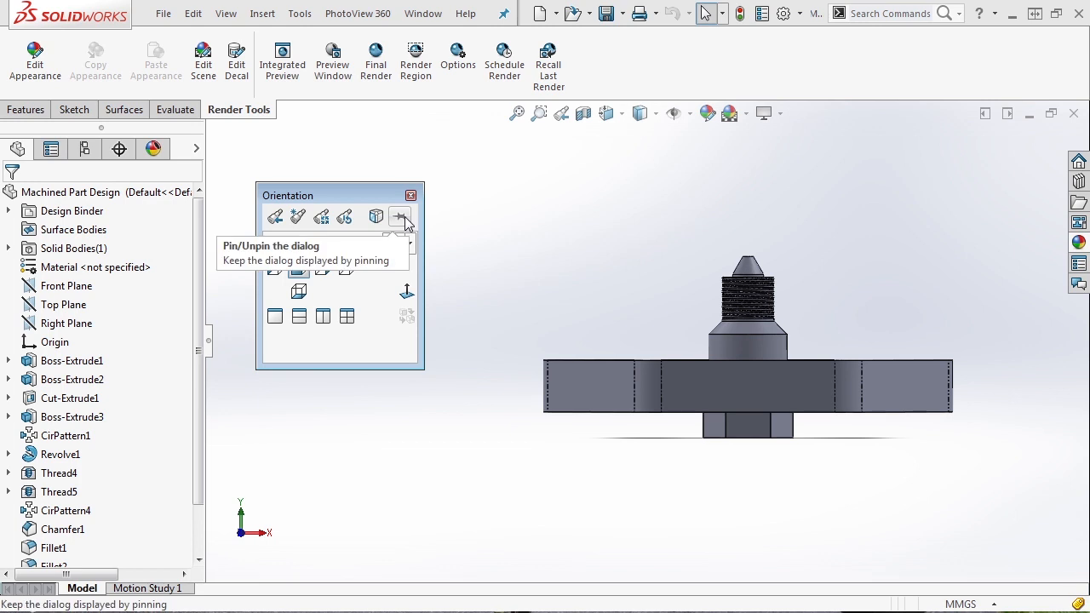
{"action": "left_click", "coordinate": [400, 218]}
{"action": "left_click_drag", "start_coordinate": [395, 199], "coordinate": [353, 162]}
Step: View the part in the isometric, top and front orientations in turn
{"action": "key", "text": "ctrl+7"}
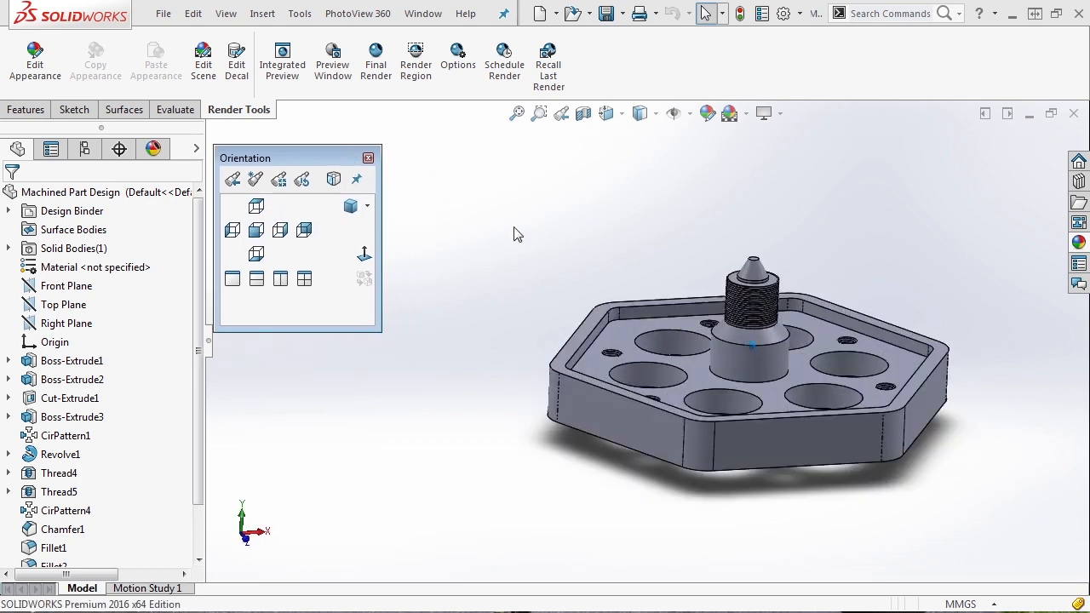
{"action": "key", "text": "ctrl+5"}
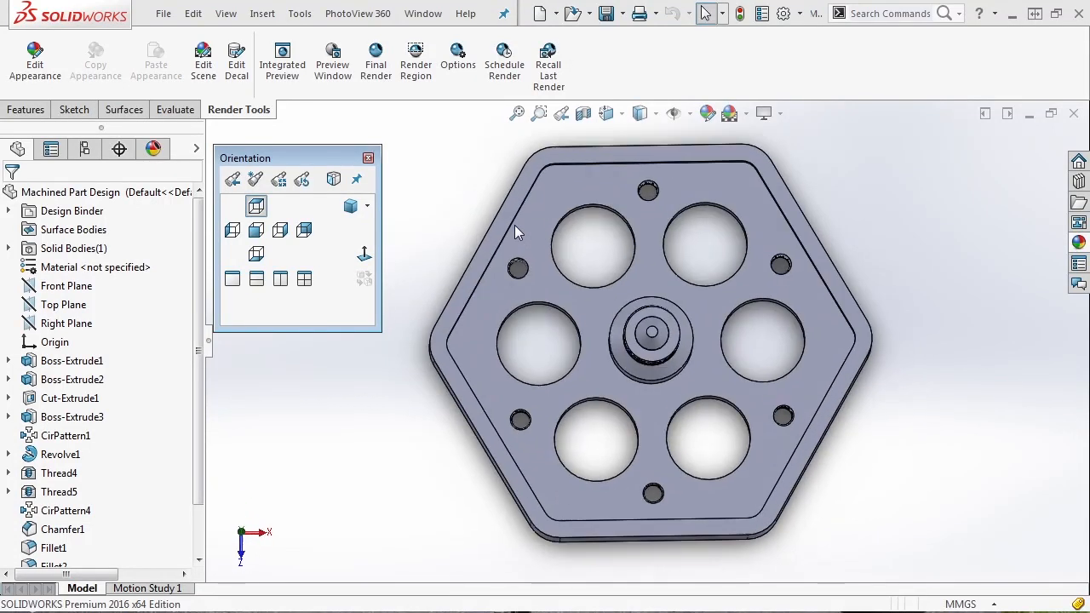
{"action": "key", "text": "ctrl+1"}
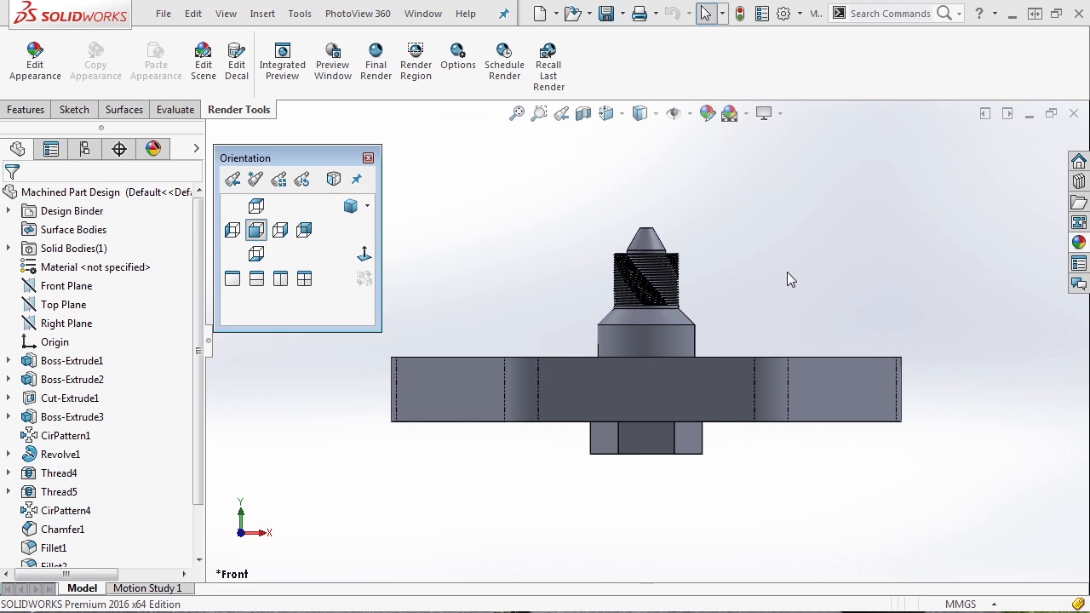
Step: Rotate the part from the front view to a tilted view from above and store it as the named view Bottom Quad
{"action": "key", "text": "Left"}
{"action": "key", "text": "Left"}
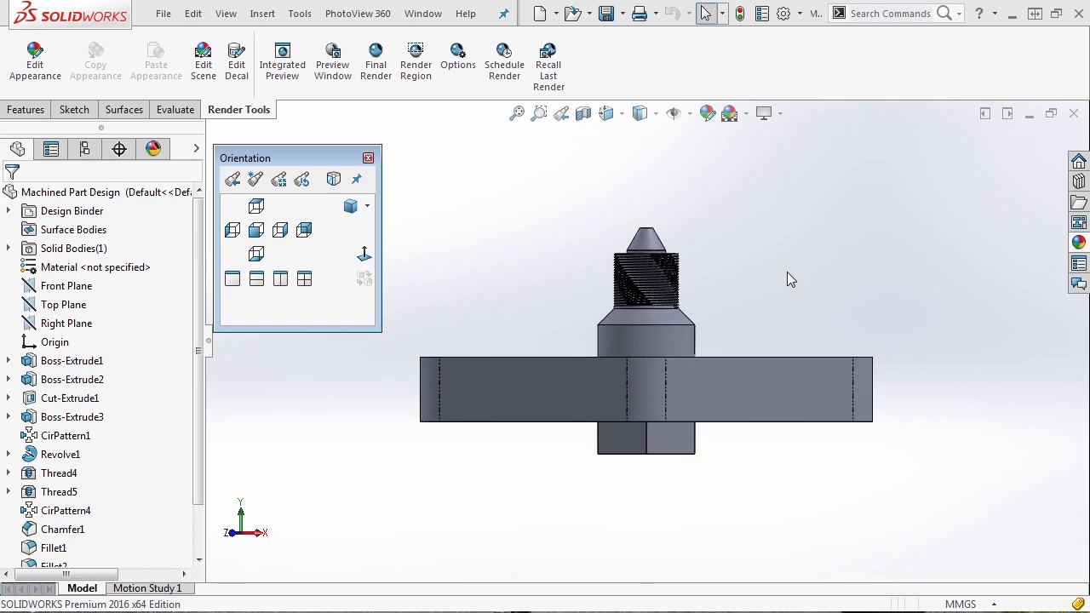
{"action": "key", "text": "ctrl+7"}
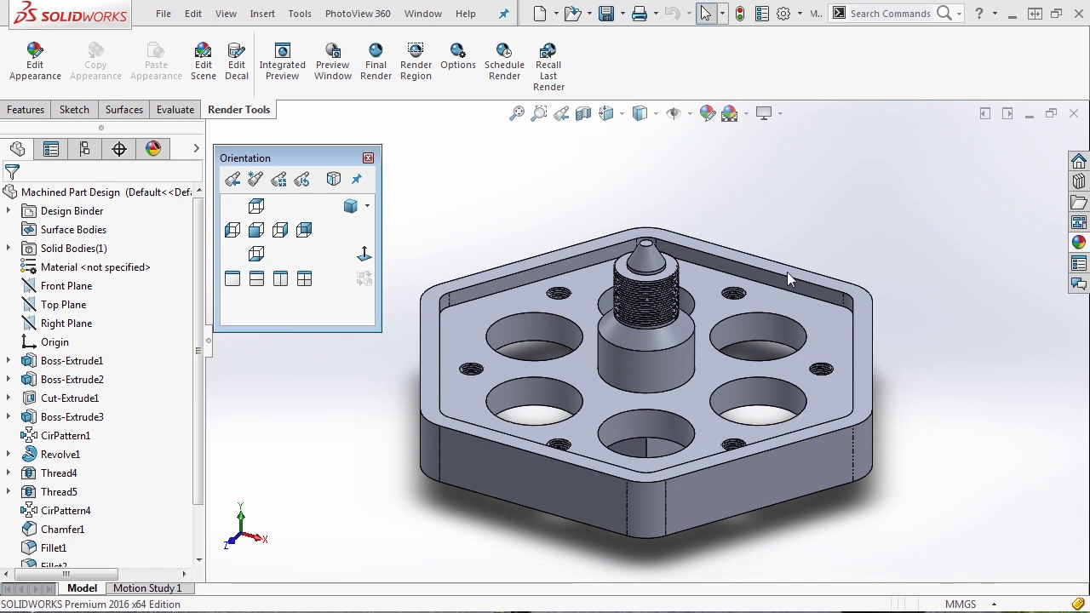
{"action": "left_click", "coordinate": [255, 180]}
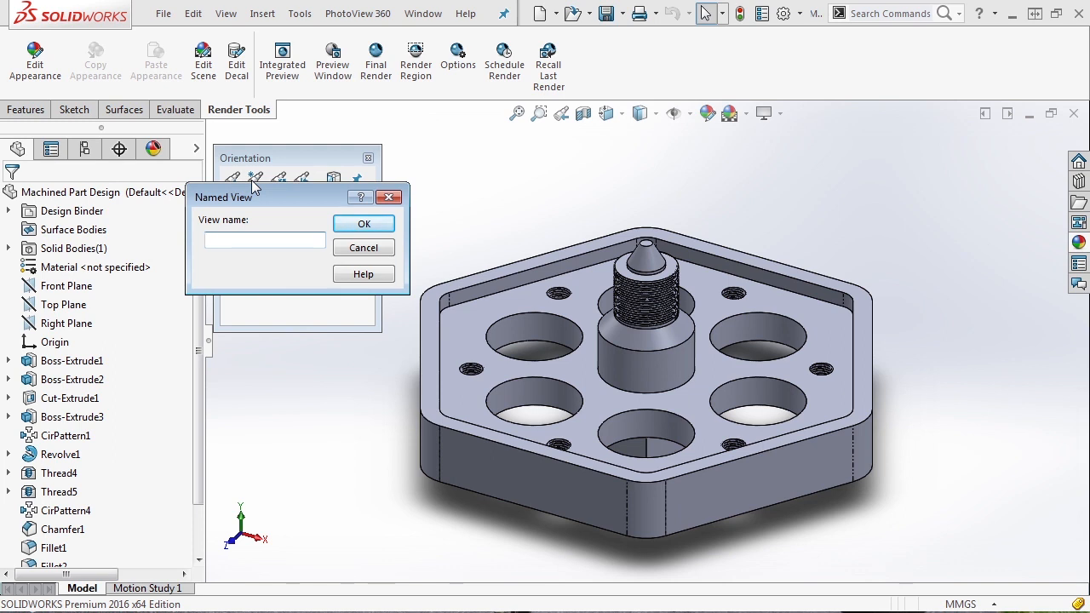
{"action": "type", "text": "Bottom Quad"}
{"action": "key", "text": "Return"}
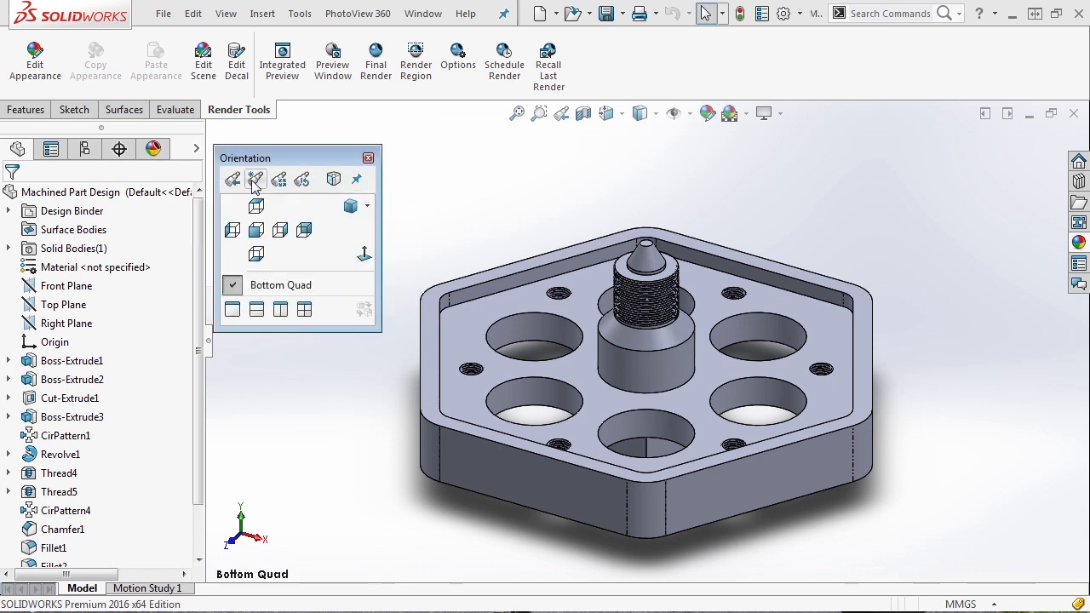
Step: Show the front view and restore the Bottom Quad named view
{"action": "mouse_move", "coordinate": [245, 293]}
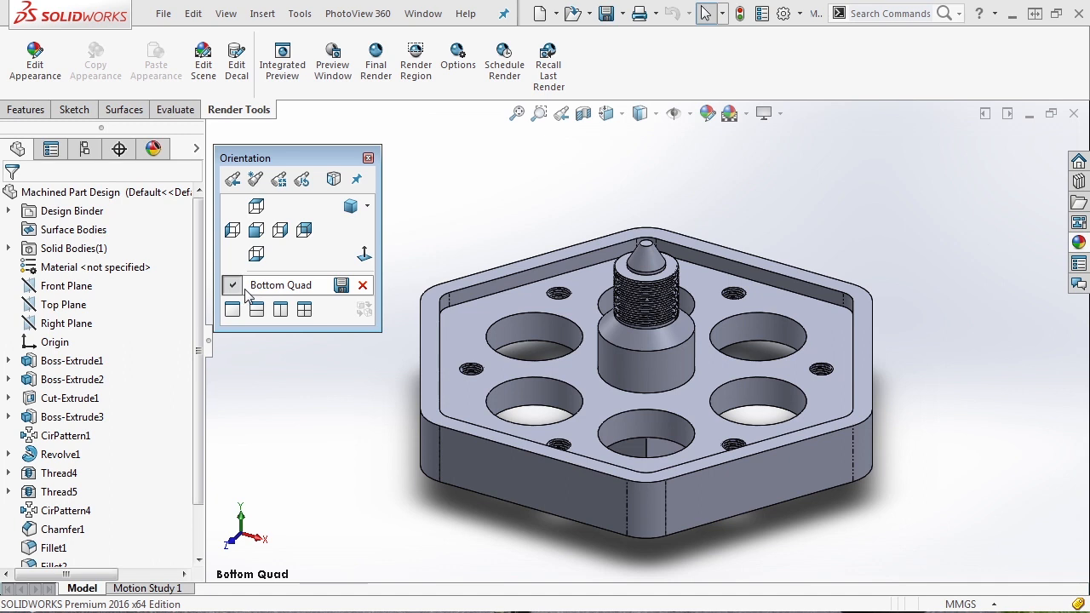
{"action": "left_click", "coordinate": [256, 230]}
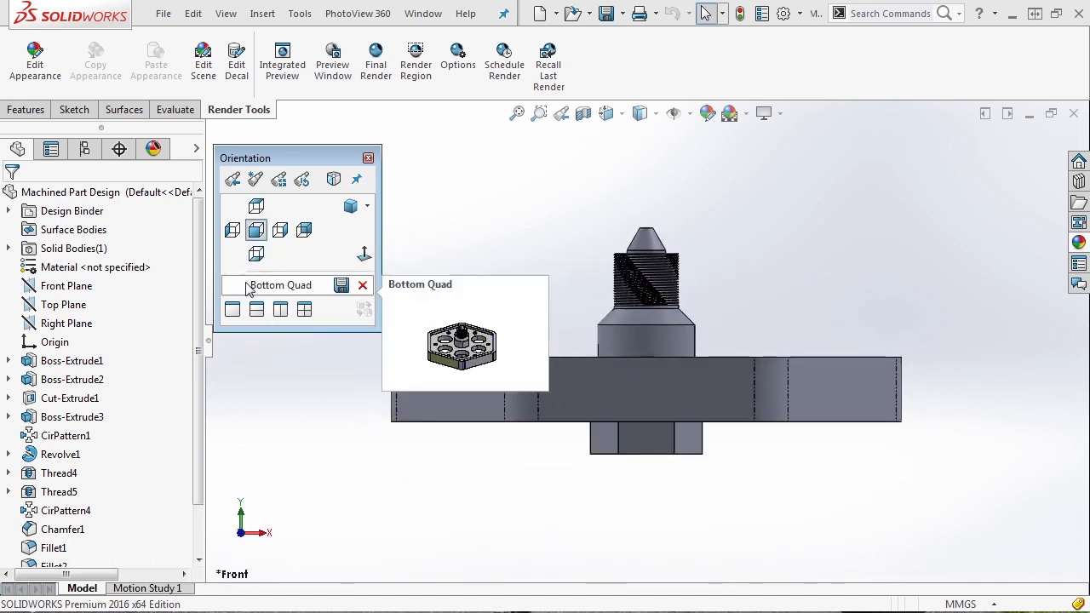
{"action": "left_click", "coordinate": [273, 290]}
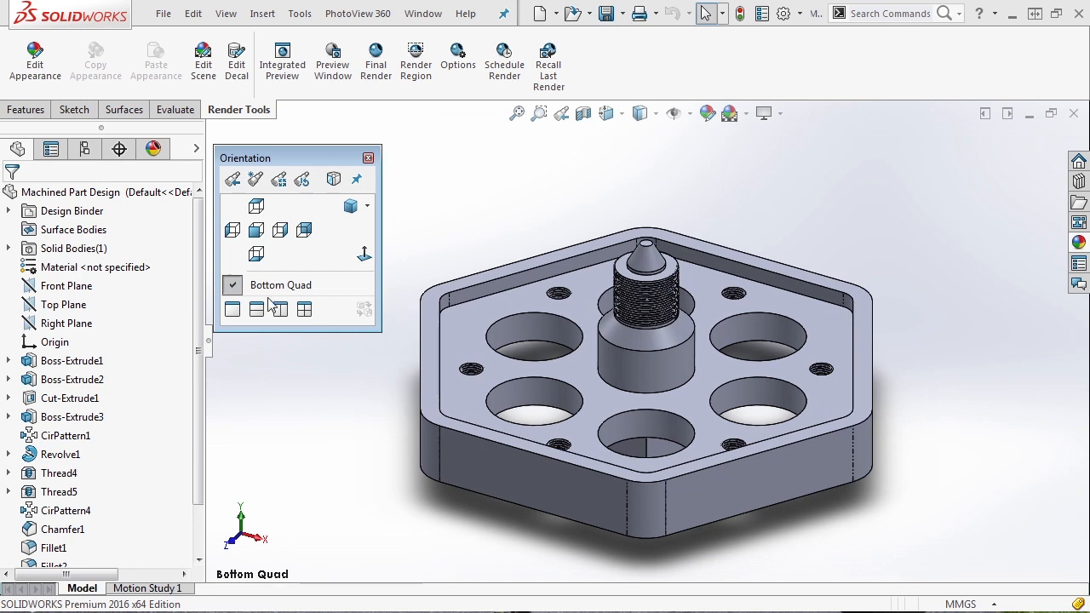
Step: Save the Bottom Quad view to SOLIDWORKS so other documents can use it
{"action": "mouse_move", "coordinate": [281, 289]}
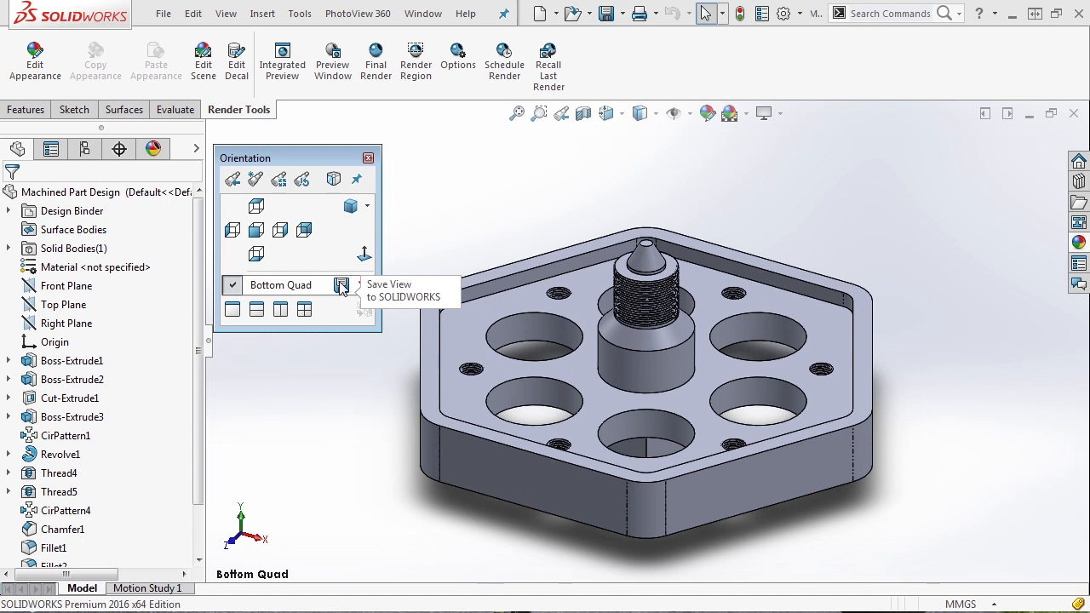
{"action": "left_click", "coordinate": [340, 285]}
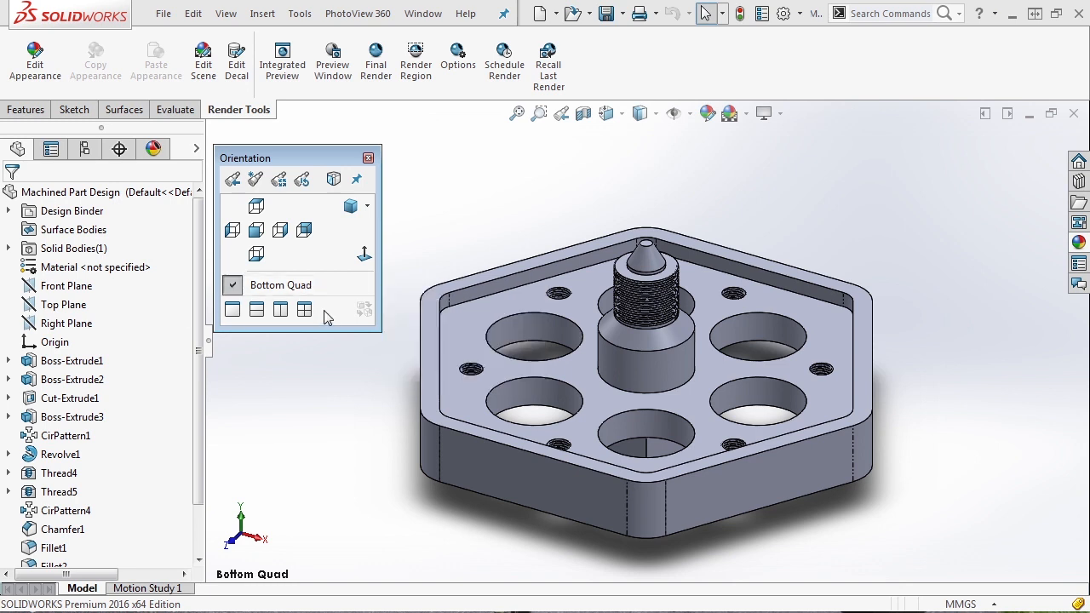
{"action": "left_click", "coordinate": [341, 286]}
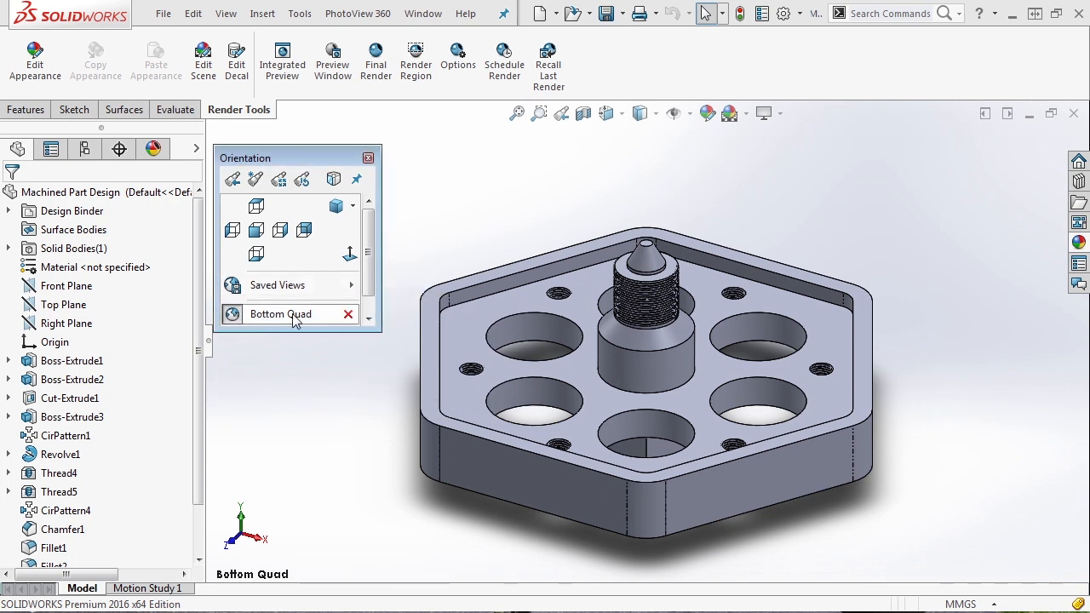
{"action": "left_click_drag", "start_coordinate": [370, 254], "coordinate": [369, 215]}
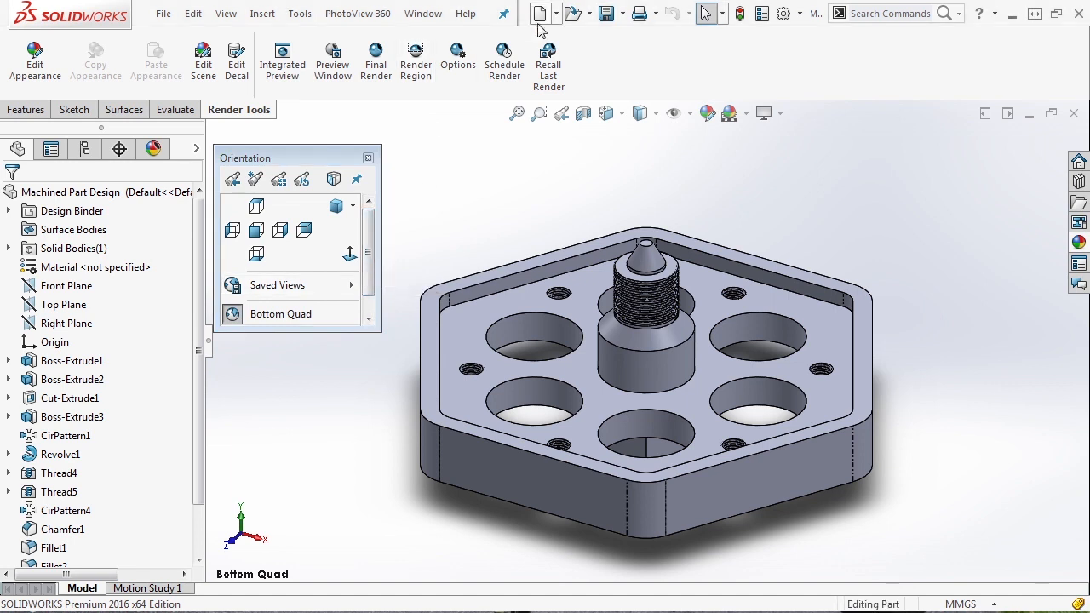
Step: Create a new part document and look up Bottom Quad among its saved views
{"action": "left_click", "coordinate": [539, 13]}
{"action": "double_click", "coordinate": [306, 141]}
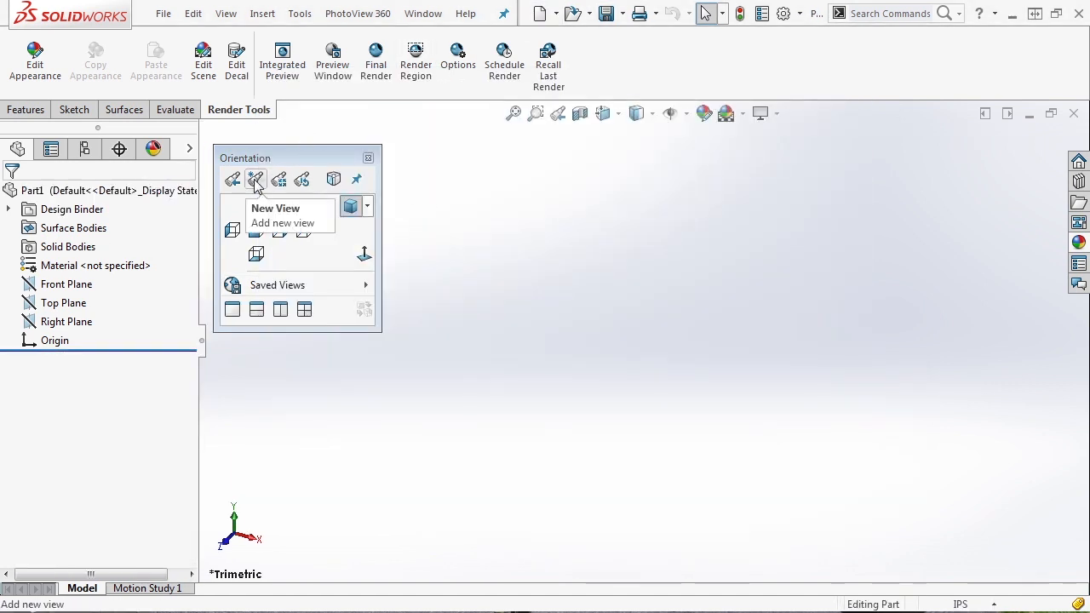
{"action": "mouse_move", "coordinate": [239, 288]}
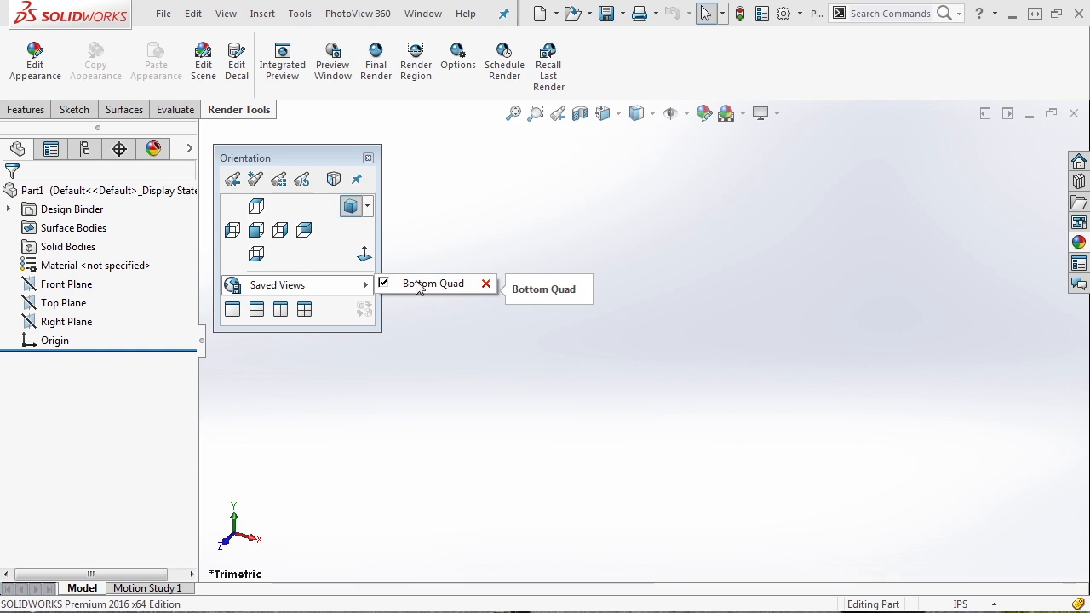
Step: Return to the Machined Part Design document and remove the Bottom Quad view from it
{"action": "left_click", "coordinate": [428, 14]}
{"action": "left_click", "coordinate": [473, 241]}
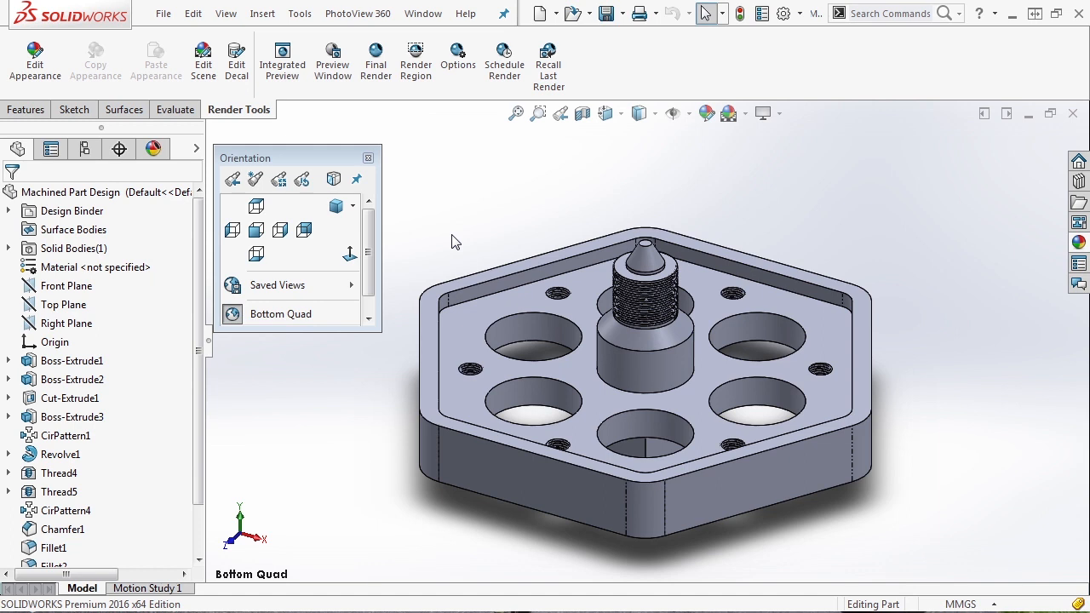
{"action": "mouse_move", "coordinate": [311, 289]}
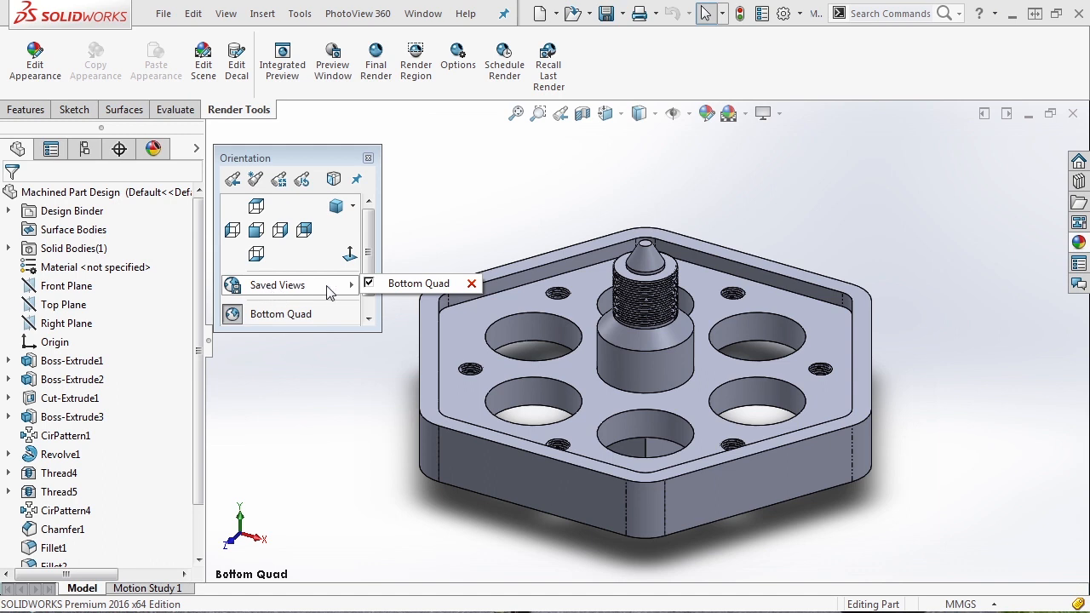
{"action": "left_click", "coordinate": [369, 285]}
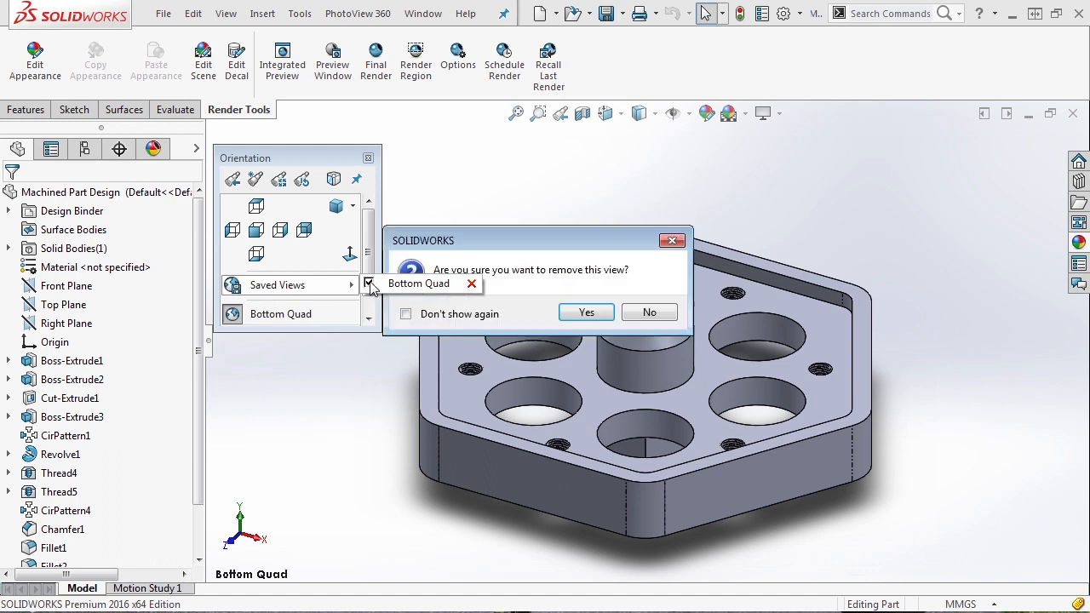
{"action": "left_click", "coordinate": [587, 312]}
Step: Delete the Bottom Quad view from the SOLIDWORKS saved views and close the Orientation dialog
{"action": "mouse_move", "coordinate": [364, 284]}
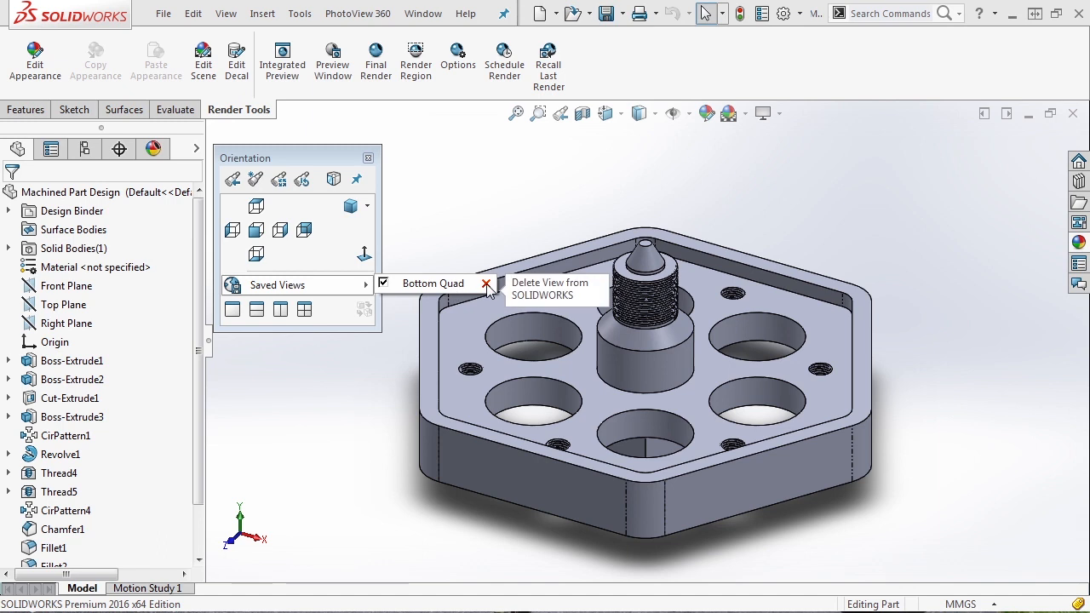
{"action": "left_click", "coordinate": [487, 284]}
{"action": "left_click", "coordinate": [585, 313]}
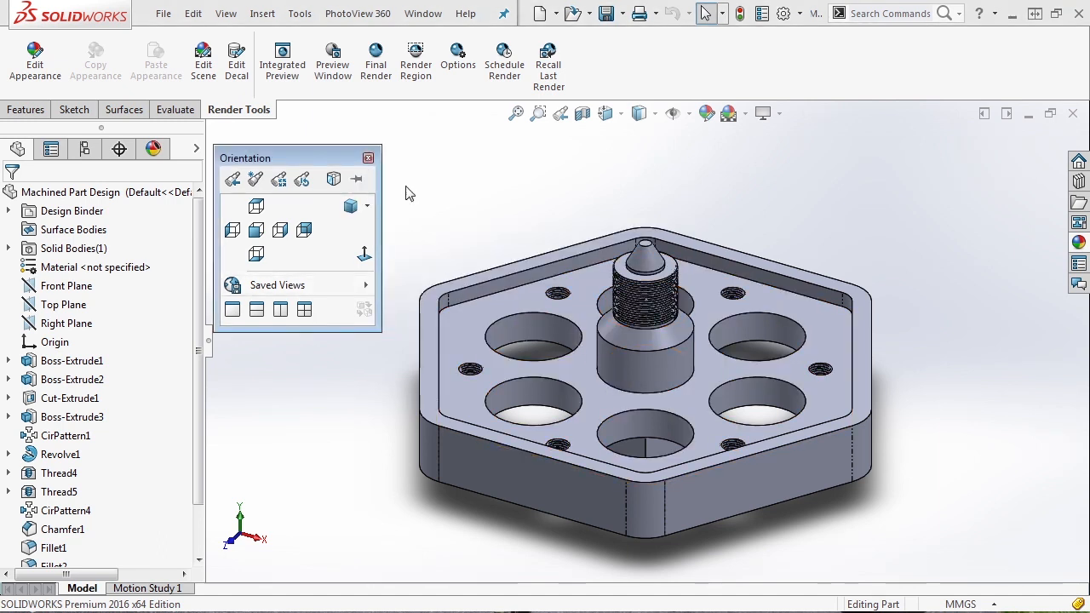
{"action": "left_click", "coordinate": [368, 159]}
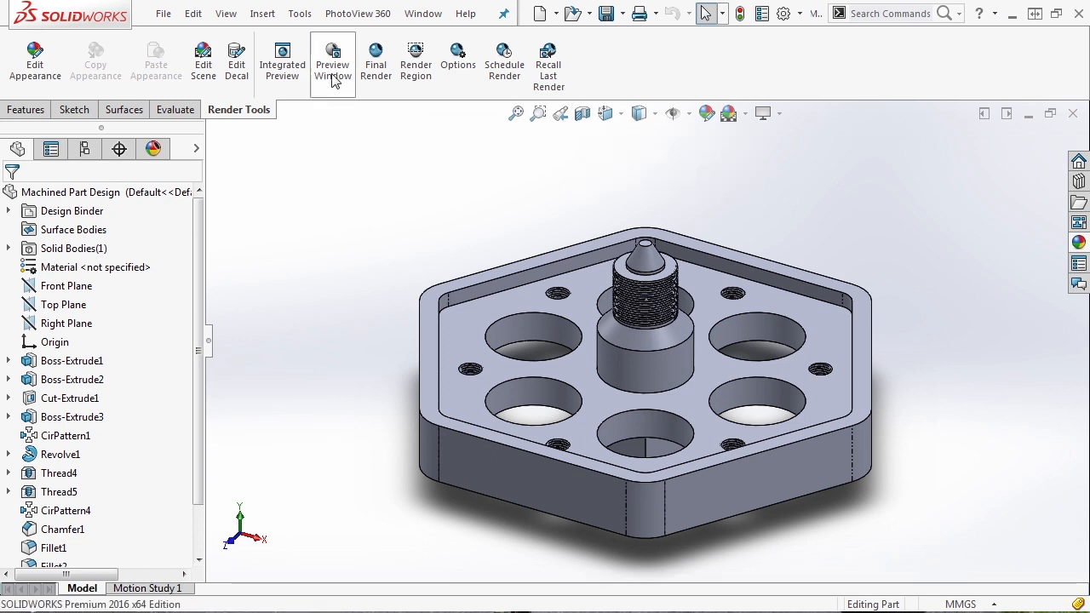
{"action": "left_click", "coordinate": [229, 14]}
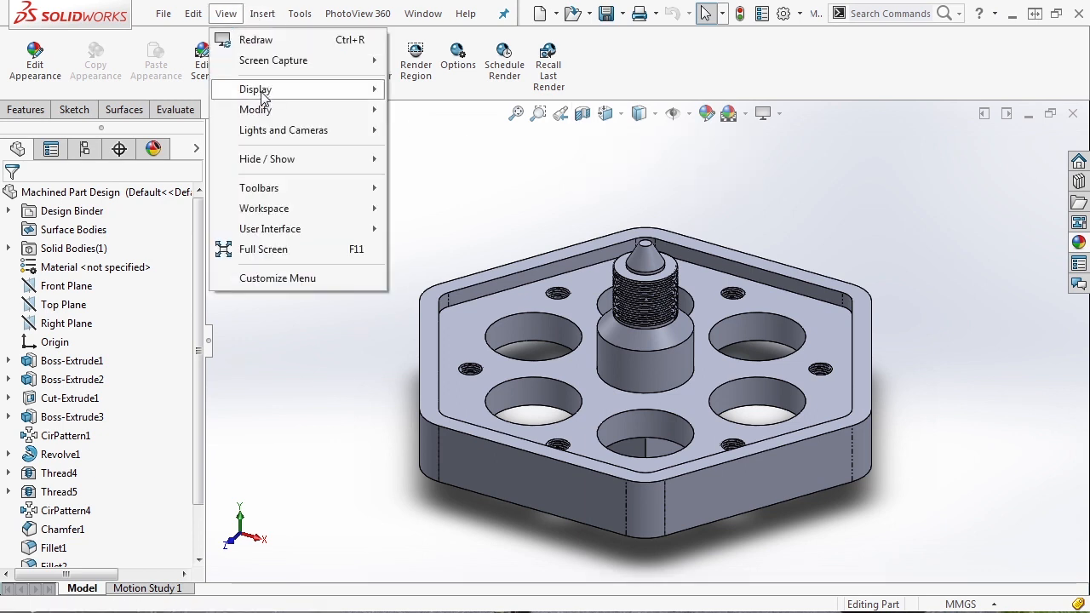
{"action": "mouse_move", "coordinate": [263, 97]}
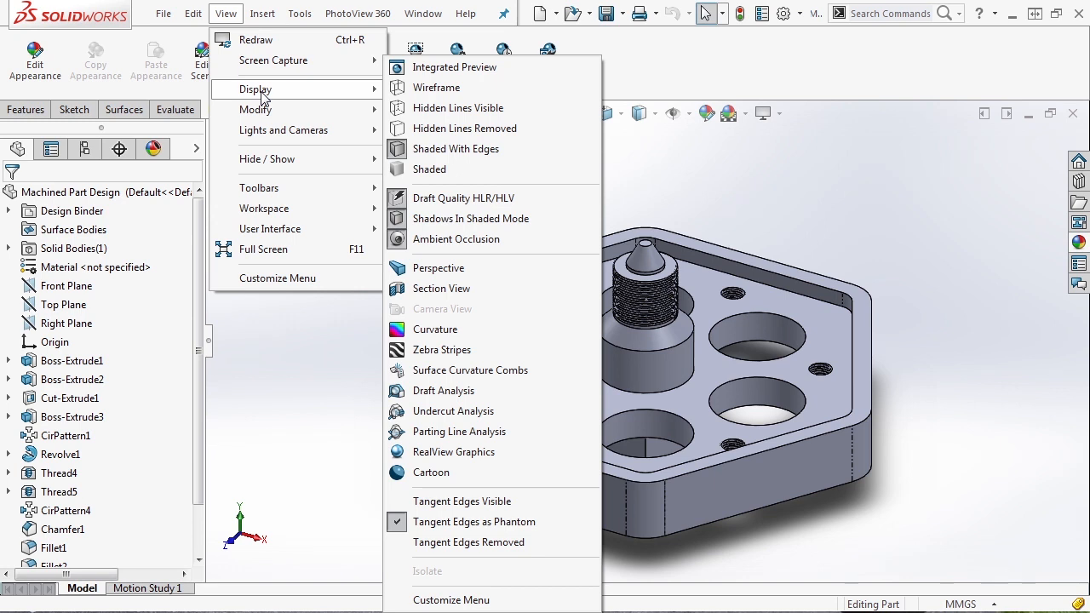
{"action": "left_click", "coordinate": [820, 210]}
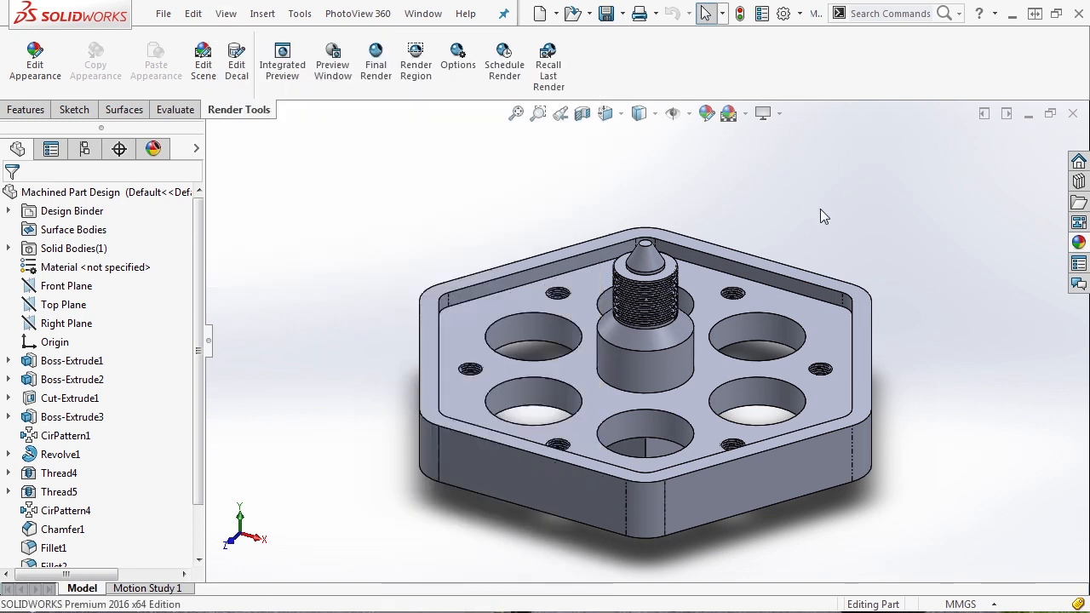
Step: Start a section view on the Front Plane, try the Zonal section method, and set the method back to Planar
{"action": "left_click", "coordinate": [583, 114]}
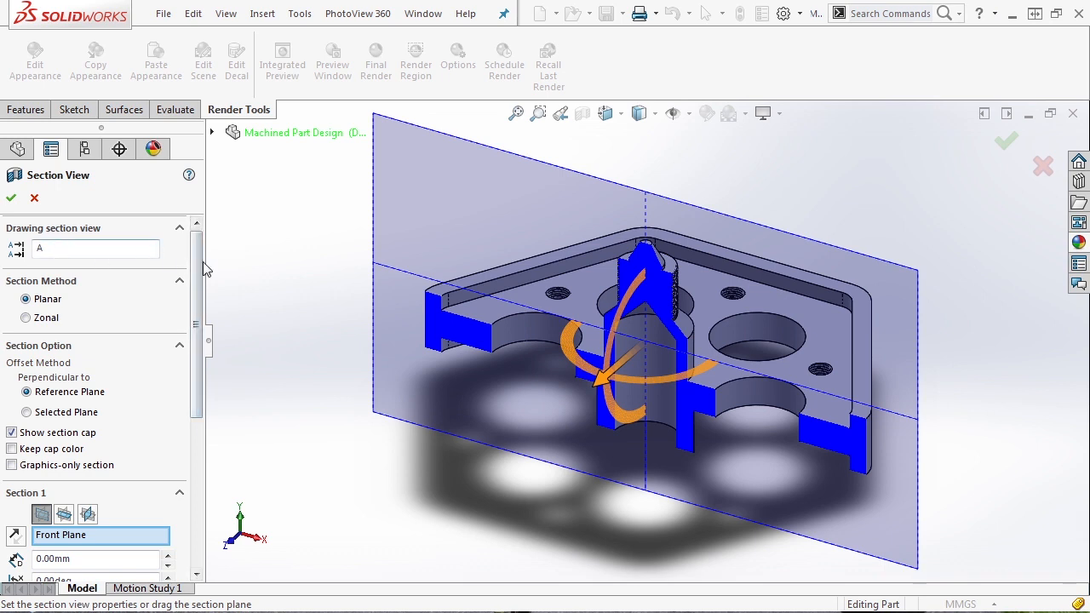
{"action": "scroll", "coordinate": [175, 285], "scroll_direction": "down", "scroll_amount": 3}
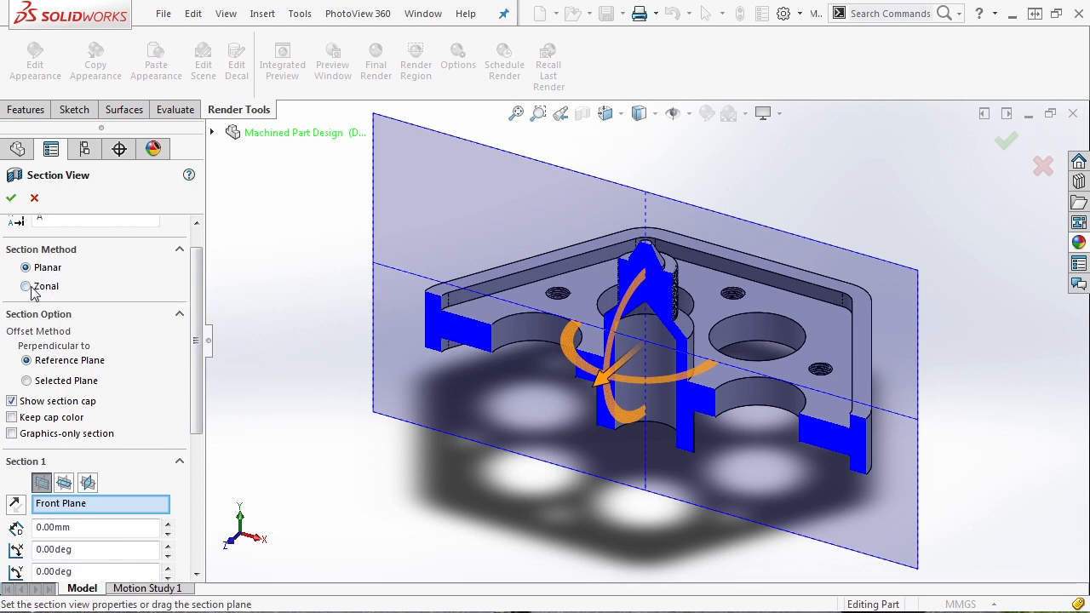
{"action": "left_click", "coordinate": [28, 287]}
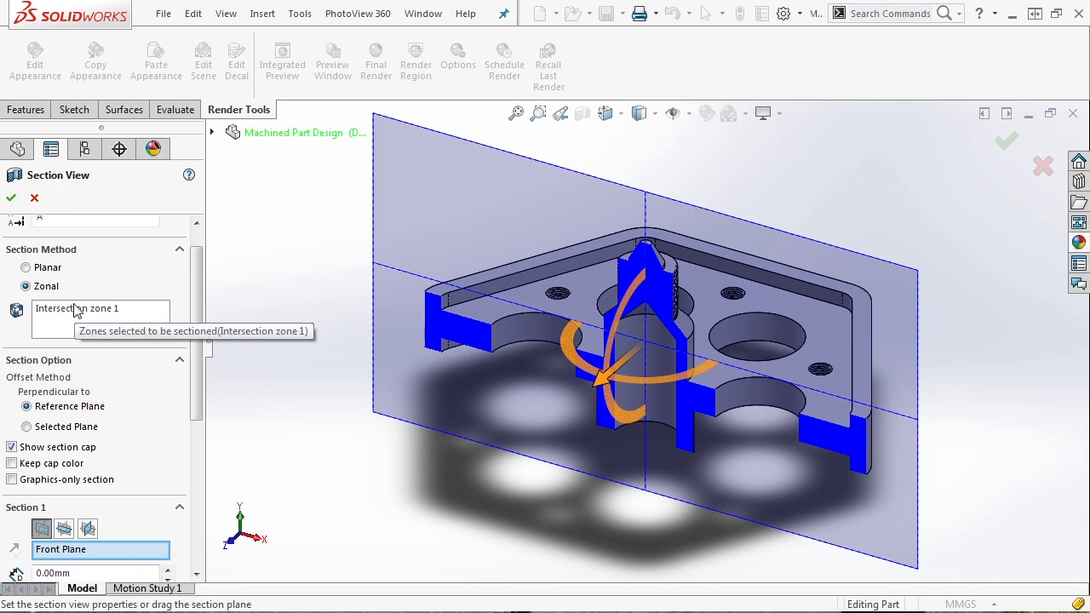
{"action": "left_click", "coordinate": [27, 268]}
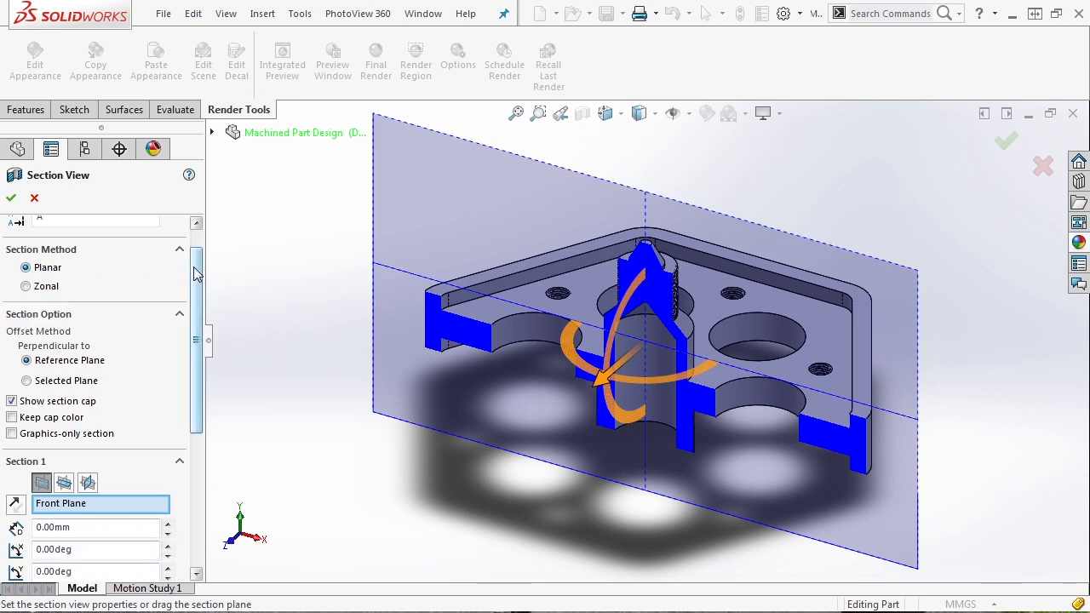
Step: Try the Selected Plane, graphics-only and section cap options, leaving Reference Plane, Show section cap and Keep cap color enabled
{"action": "scroll", "coordinate": [198, 315], "scroll_direction": "down", "scroll_amount": 4}
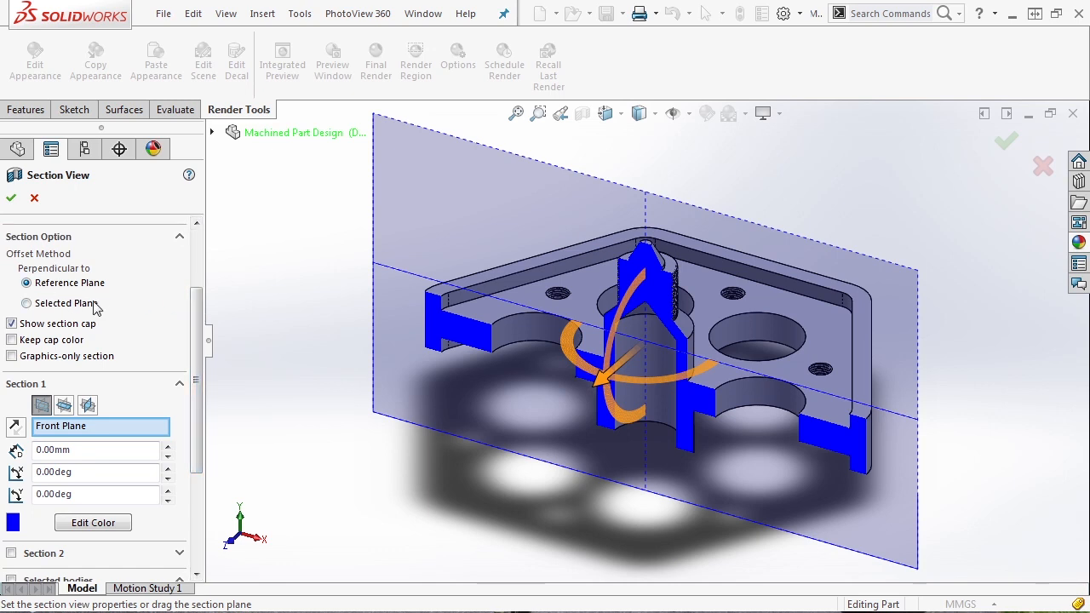
{"action": "left_click", "coordinate": [27, 303]}
{"action": "left_click", "coordinate": [49, 289]}
{"action": "left_click", "coordinate": [11, 358]}
{"action": "left_click", "coordinate": [12, 359]}
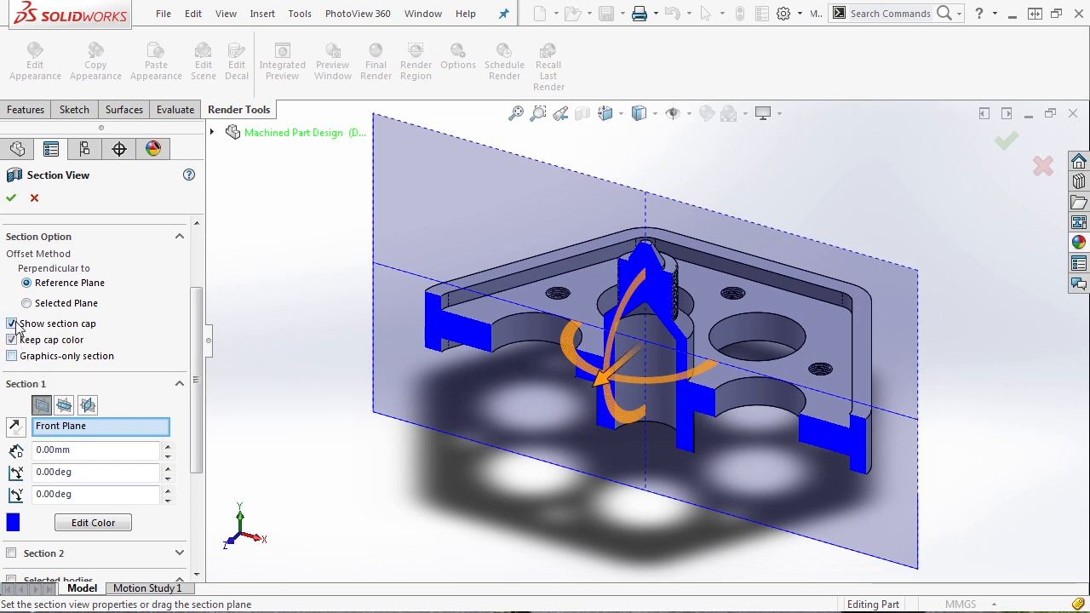
{"action": "left_click", "coordinate": [12, 324]}
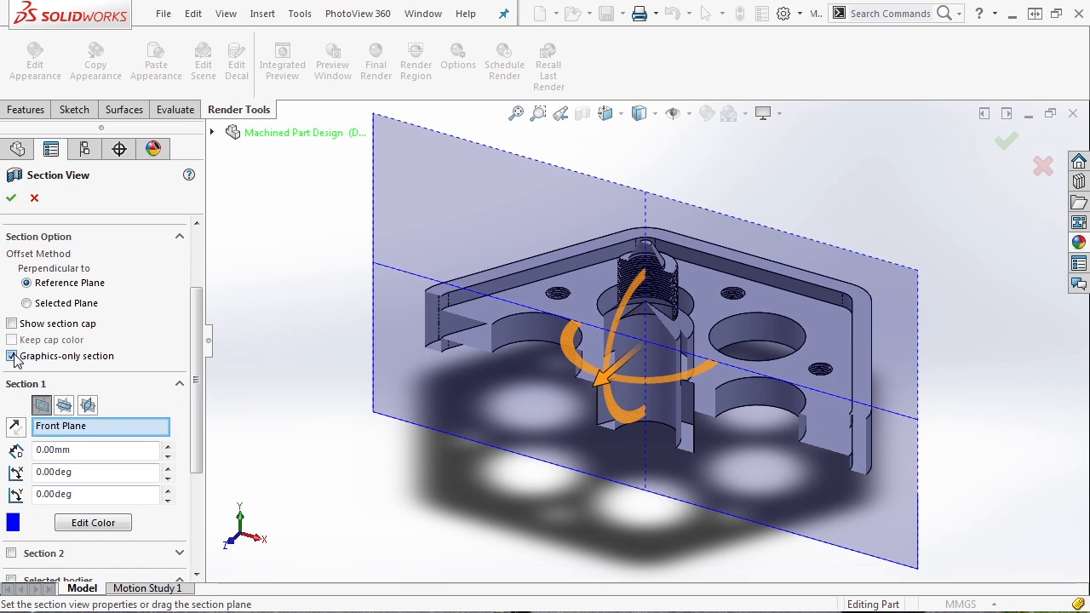
{"action": "left_click", "coordinate": [12, 323]}
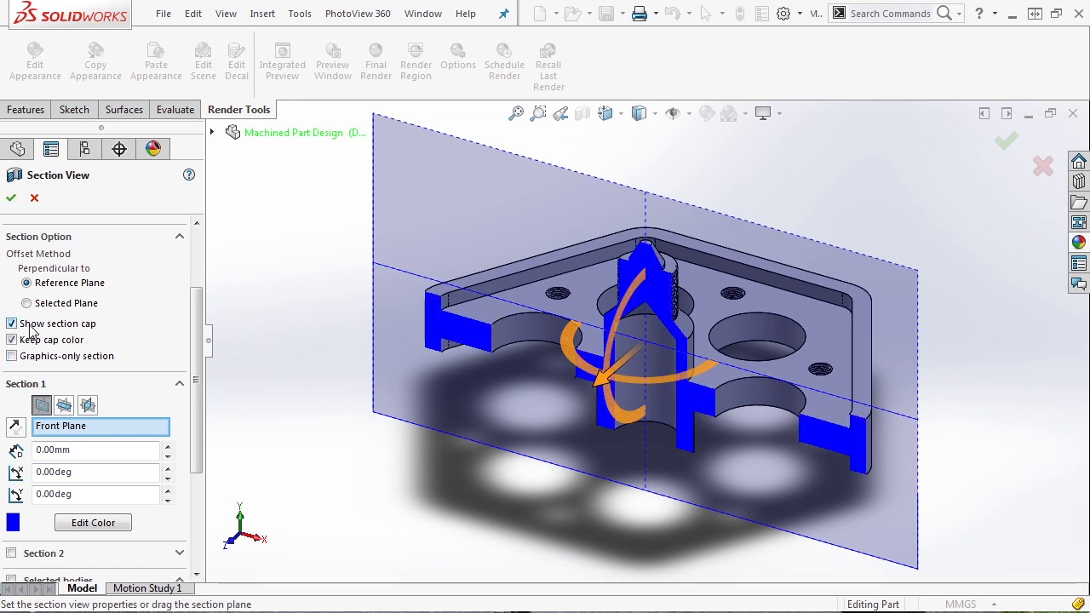
Step: Preview Section 1 on the Top and Right planes and return it to the Front Plane
{"action": "left_click_drag", "start_coordinate": [195, 328], "coordinate": [194, 392]}
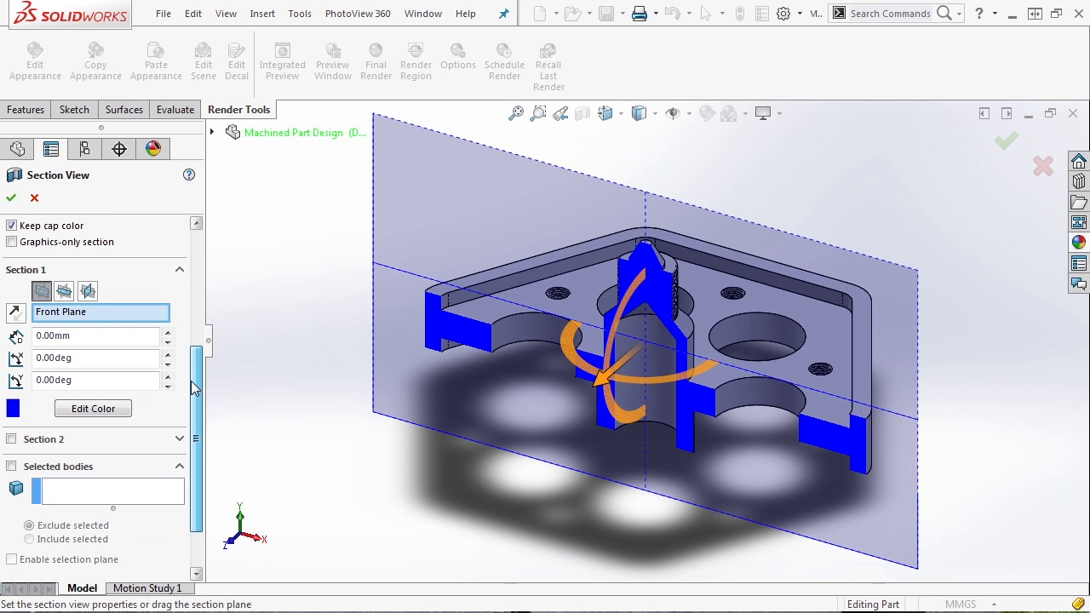
{"action": "left_click", "coordinate": [64, 288]}
{"action": "left_click", "coordinate": [88, 288]}
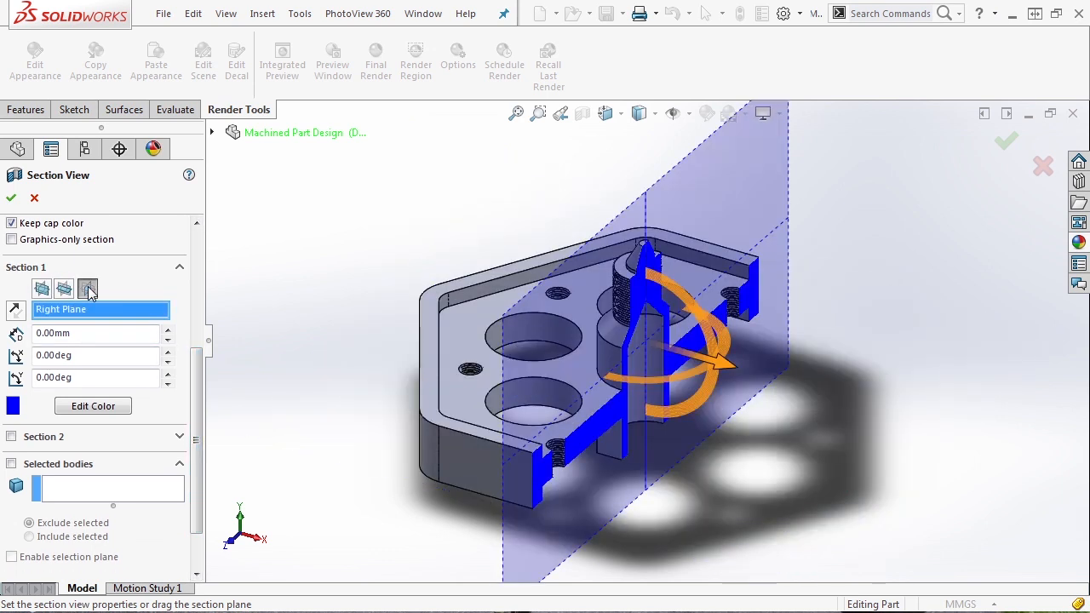
{"action": "left_click", "coordinate": [42, 288]}
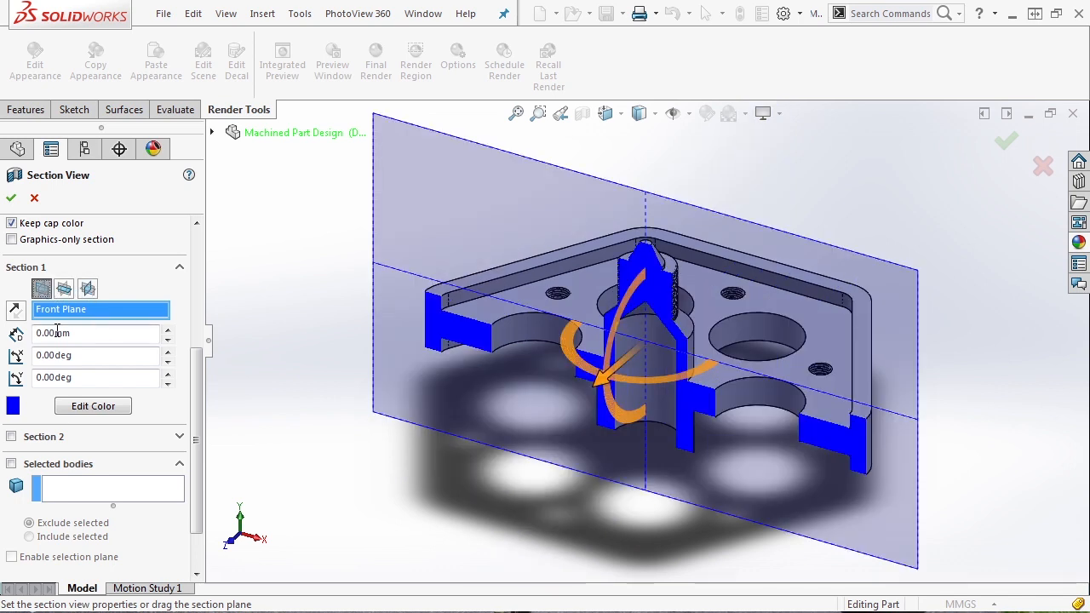
Step: Try moving the Front Plane section with its handles and reset its offset to 0 mm and X rotation to 0 degrees
{"action": "left_click_drag", "start_coordinate": [621, 387], "coordinate": [591, 350]}
{"action": "left_click_drag", "start_coordinate": [128, 334], "coordinate": [34, 333]}
{"action": "type", "text": "0"}
{"action": "key", "text": "Tab"}
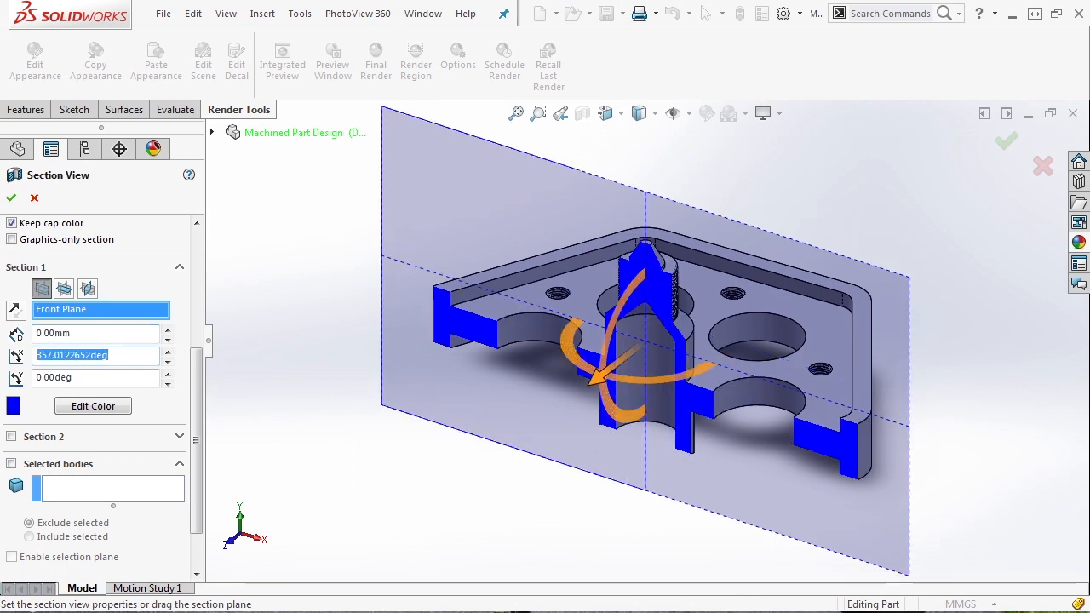
{"action": "type", "text": "0"}
{"action": "key", "text": "Return"}
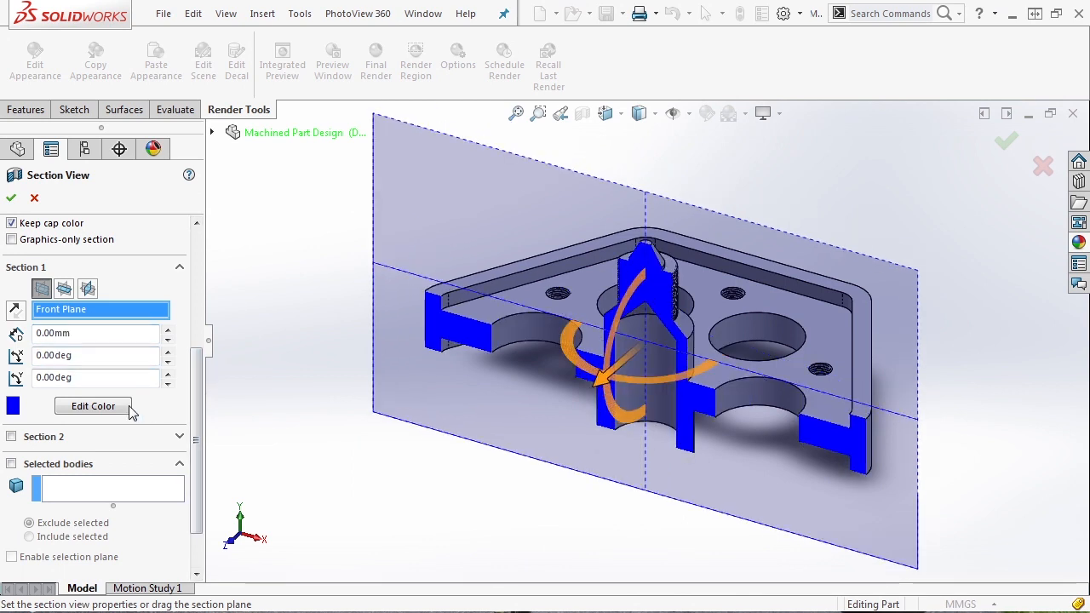
Step: Enable Section 2 on the Right Plane and examine the quarter cut through the threaded hole and central boss
{"action": "left_click", "coordinate": [13, 439]}
{"action": "scroll", "coordinate": [98, 391], "scroll_direction": "down", "scroll_amount": 3}
{"action": "left_click", "coordinate": [88, 304]}
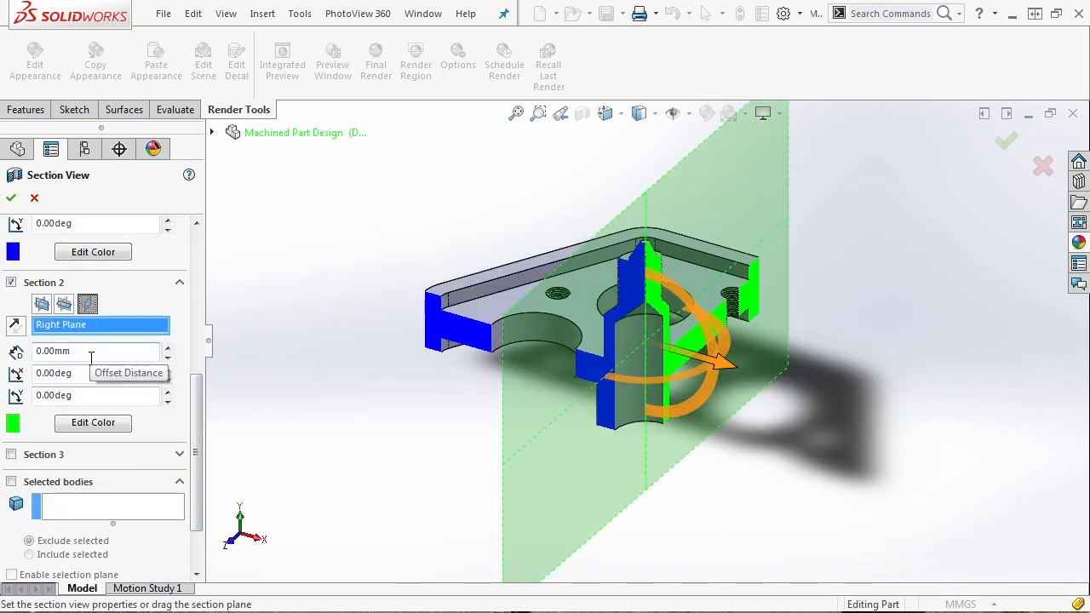
{"action": "middle_click_drag", "start_coordinate": [482, 506], "coordinate": [647, 519]}
{"action": "scroll", "coordinate": [775, 323], "scroll_direction": "down", "scroll_amount": 3}
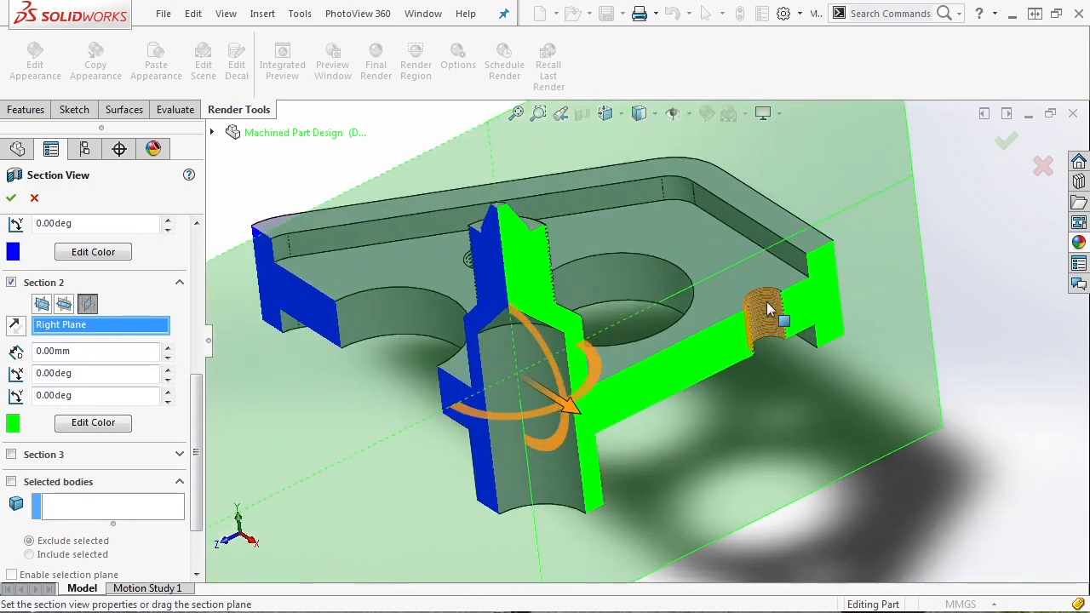
{"action": "scroll", "coordinate": [777, 317], "scroll_direction": "up", "scroll_amount": 3}
{"action": "middle_click_drag", "start_coordinate": [799, 367], "coordinate": [715, 485]}
Step: Orient the model to Trimetric and save the section view with its view orientation as SectionView1
{"action": "left_click_drag", "start_coordinate": [197, 453], "coordinate": [197, 490]}
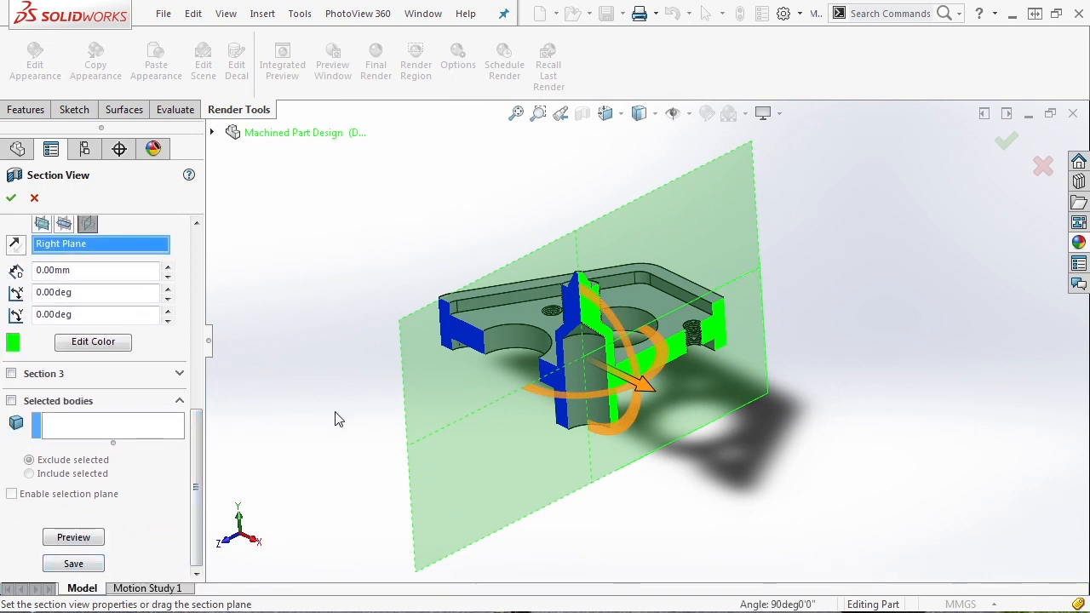
{"action": "key", "text": "space"}
{"action": "left_click", "coordinate": [641, 114]}
{"action": "left_click", "coordinate": [604, 113]}
{"action": "left_click", "coordinate": [700, 162]}
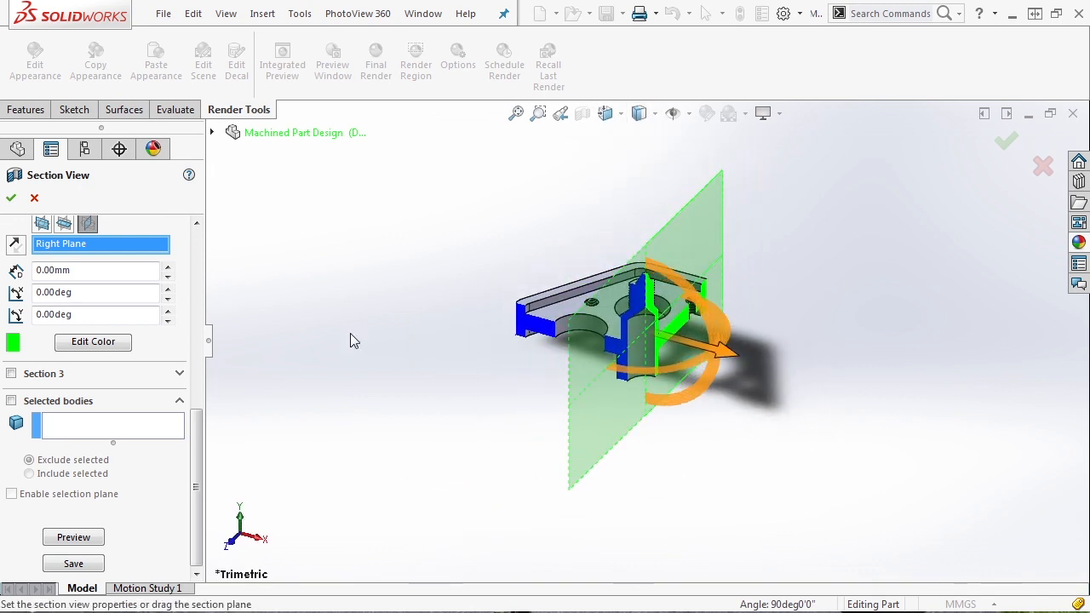
{"action": "left_click", "coordinate": [73, 563]}
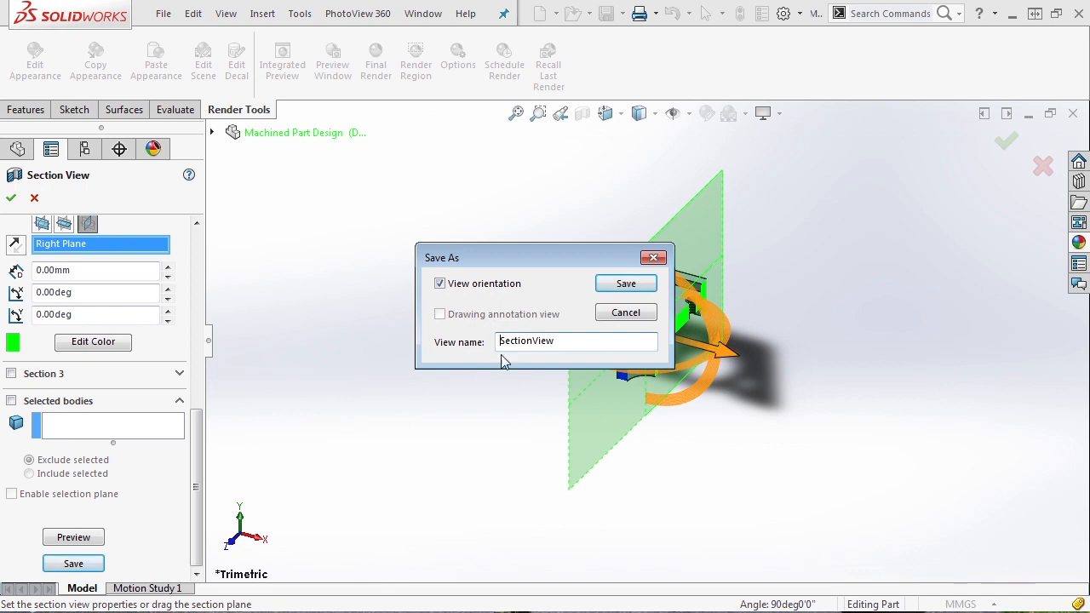
{"action": "left_click", "coordinate": [626, 284]}
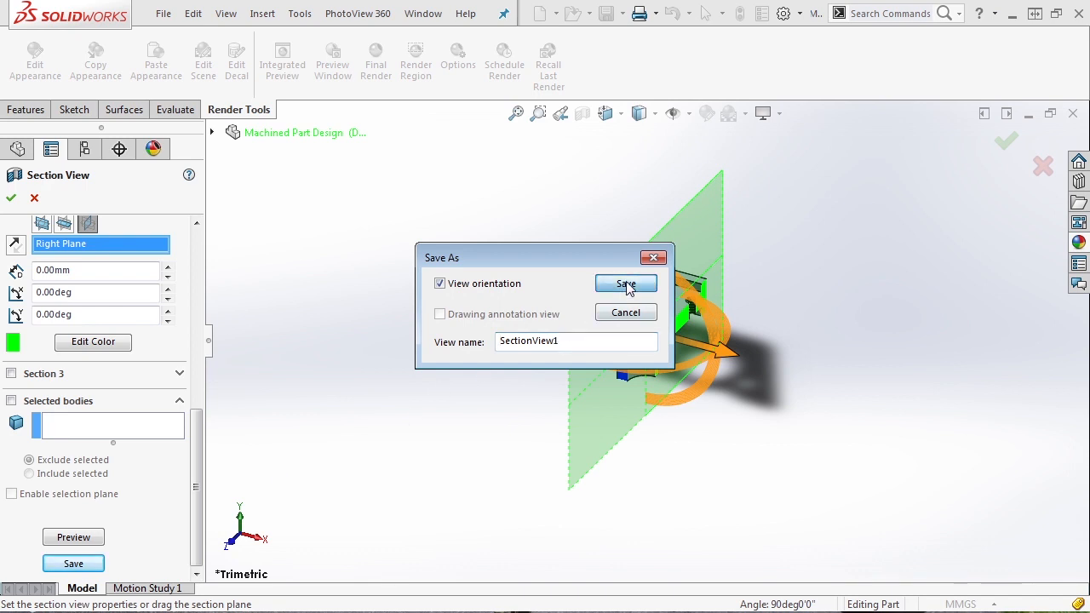
Step: Test the saved SectionView11 view by recalling it, switching to Front, and recalling it again
{"action": "left_click", "coordinate": [605, 113]}
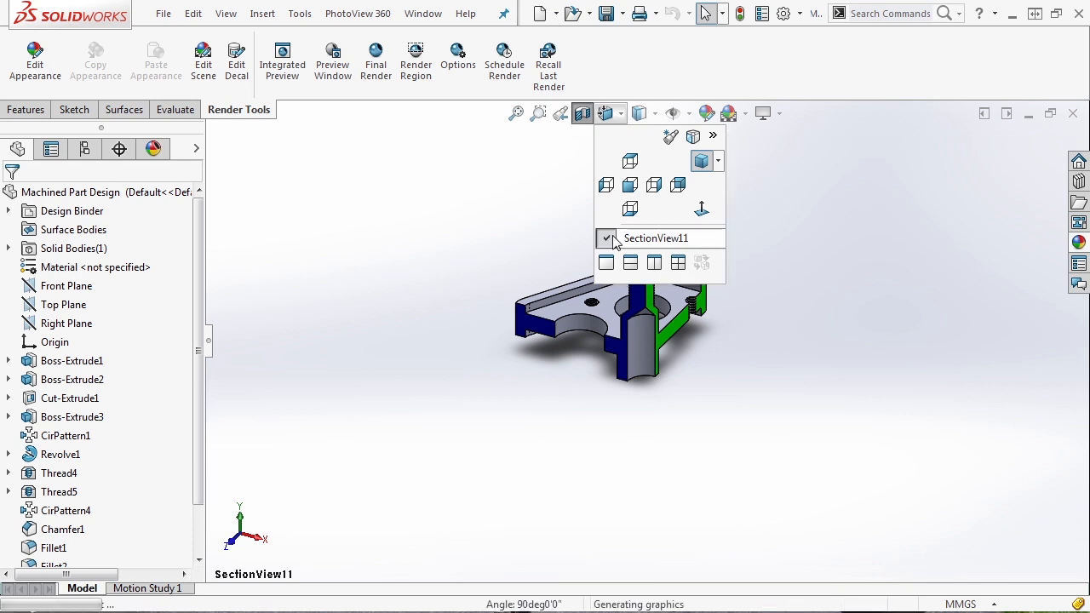
{"action": "left_click", "coordinate": [652, 238]}
{"action": "left_click", "coordinate": [624, 116]}
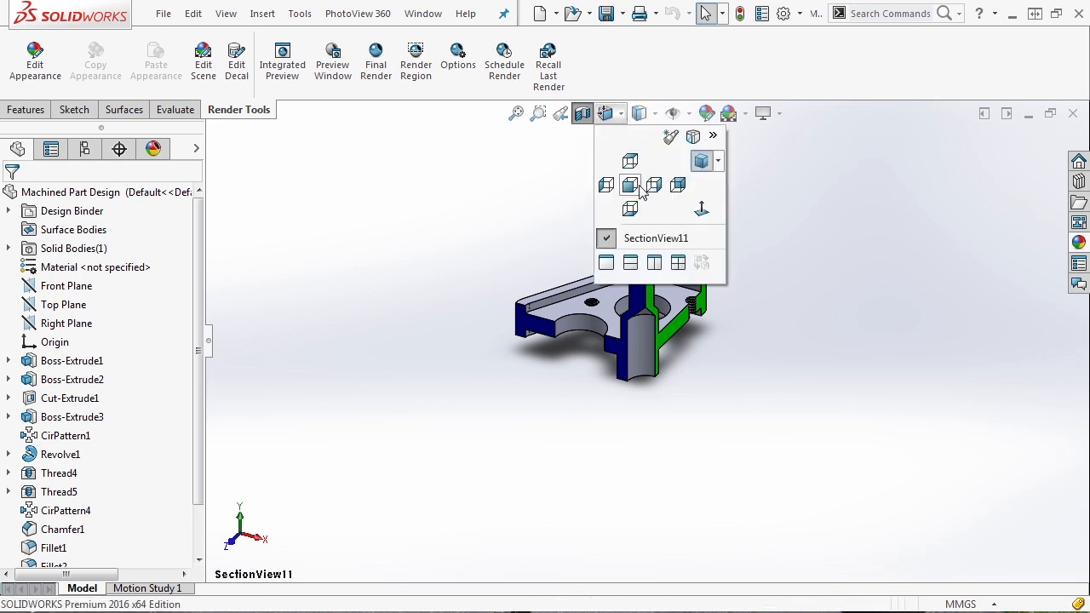
{"action": "left_click", "coordinate": [639, 189]}
{"action": "left_click", "coordinate": [624, 115]}
{"action": "left_click", "coordinate": [650, 235]}
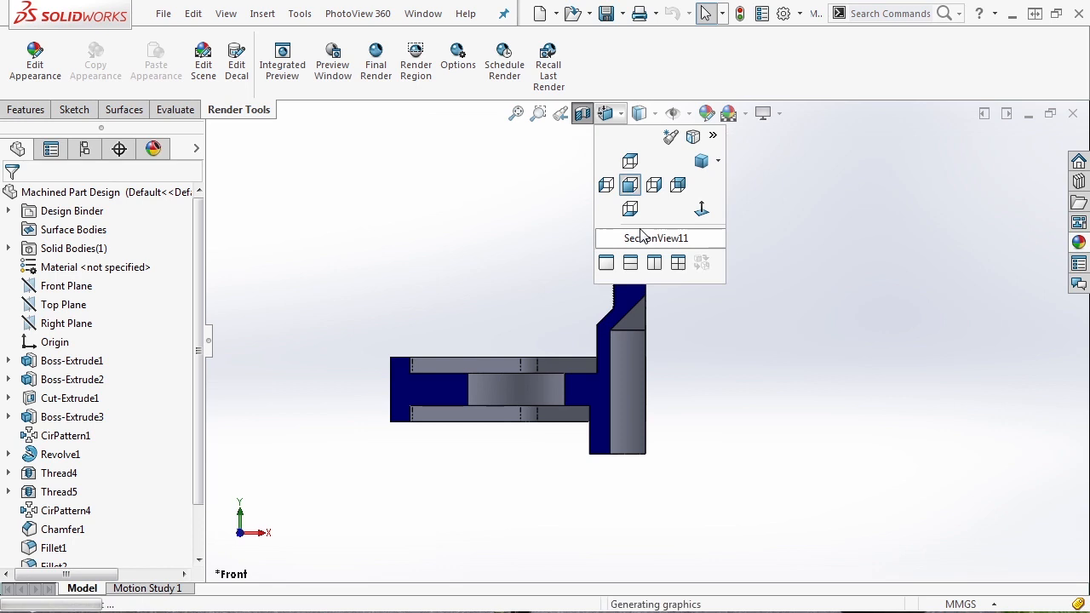
Step: Turn off the section display, orient the full part to Front, and restore the cutaway from SectionView11
{"action": "left_click", "coordinate": [585, 114]}
{"action": "left_click", "coordinate": [644, 119]}
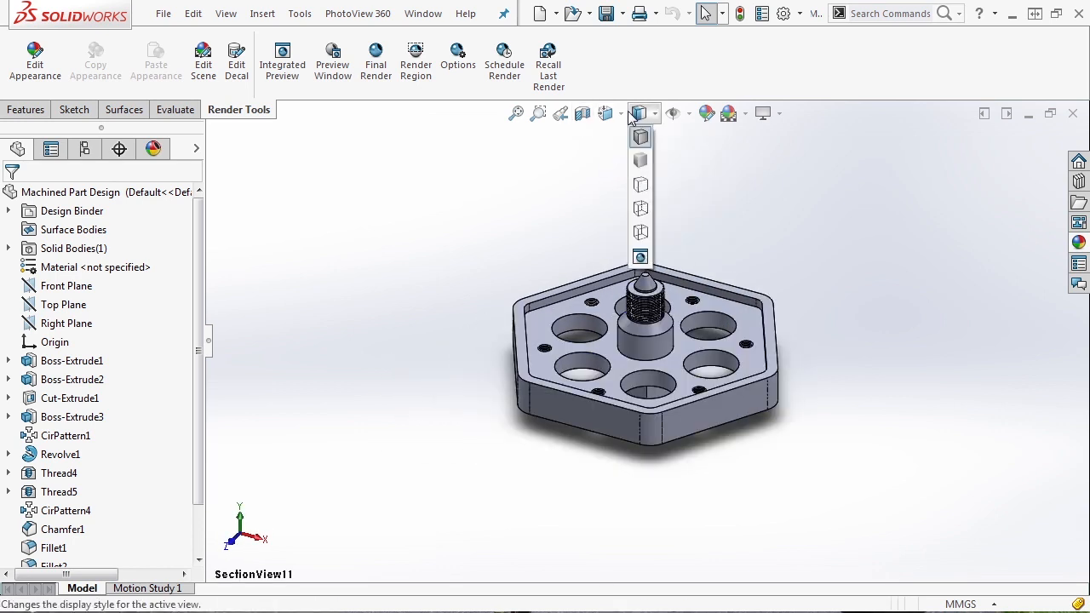
{"action": "left_click", "coordinate": [621, 116]}
{"action": "left_click", "coordinate": [627, 177]}
{"action": "left_click", "coordinate": [620, 117]}
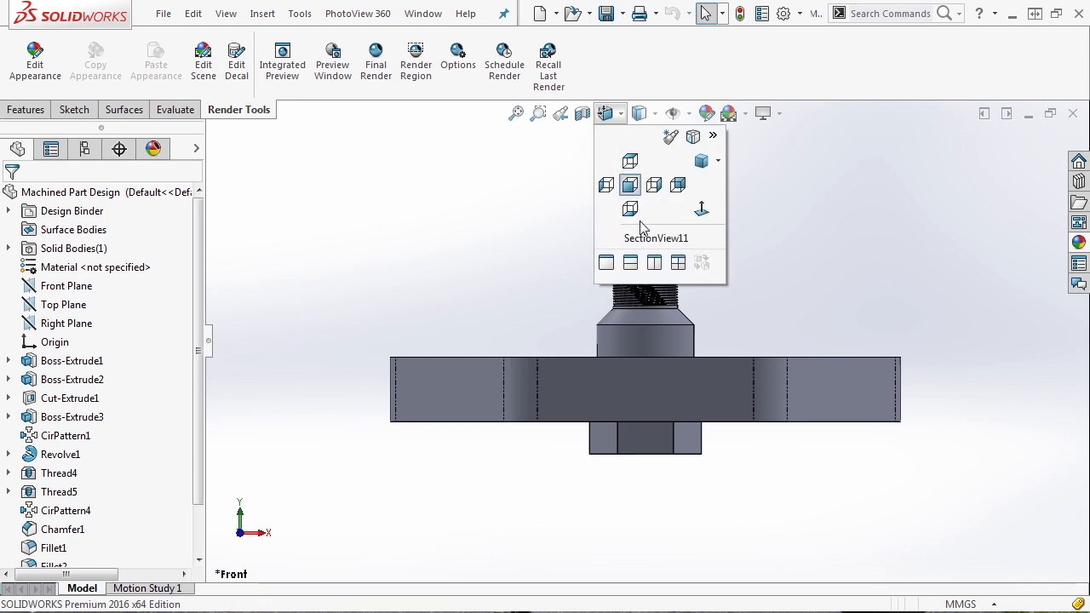
{"action": "left_click", "coordinate": [650, 235]}
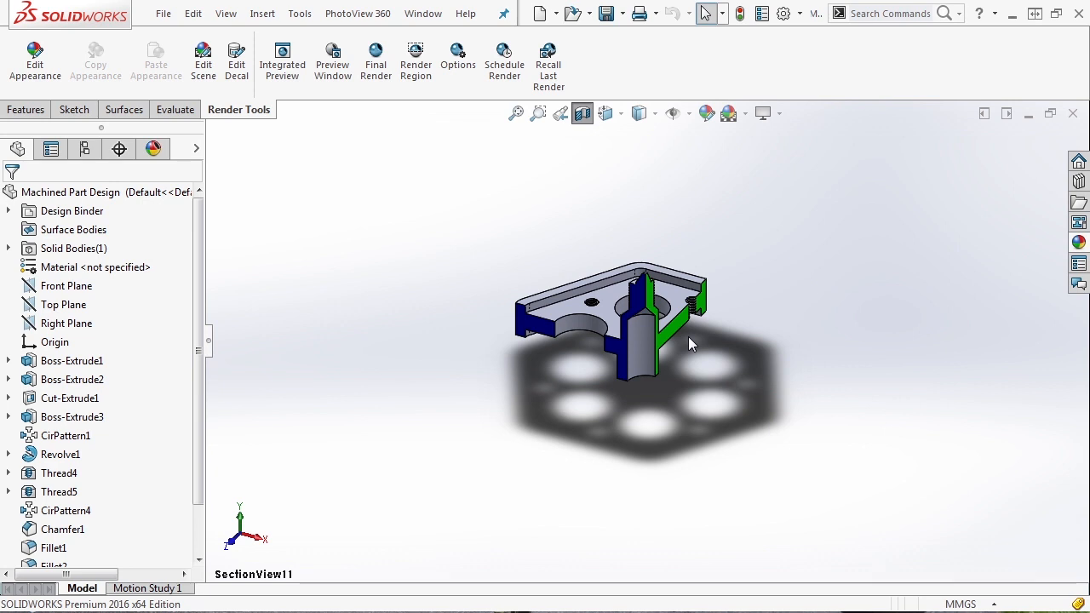
Step: Turn off the restored section, reopen the section view settings, and set the section method to Zonal
{"action": "left_click", "coordinate": [583, 116]}
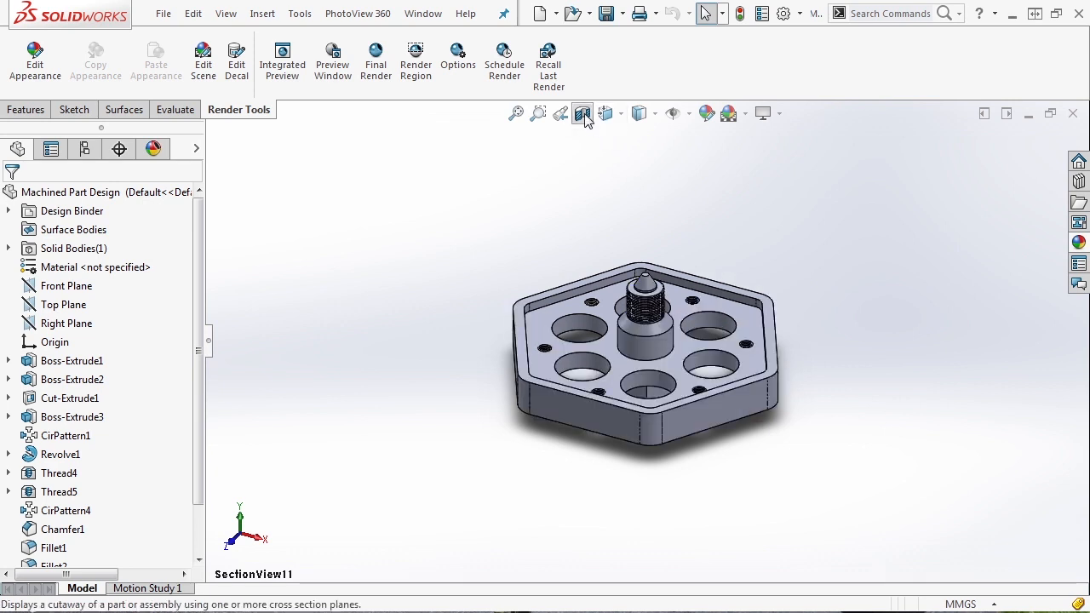
{"action": "left_click", "coordinate": [583, 114]}
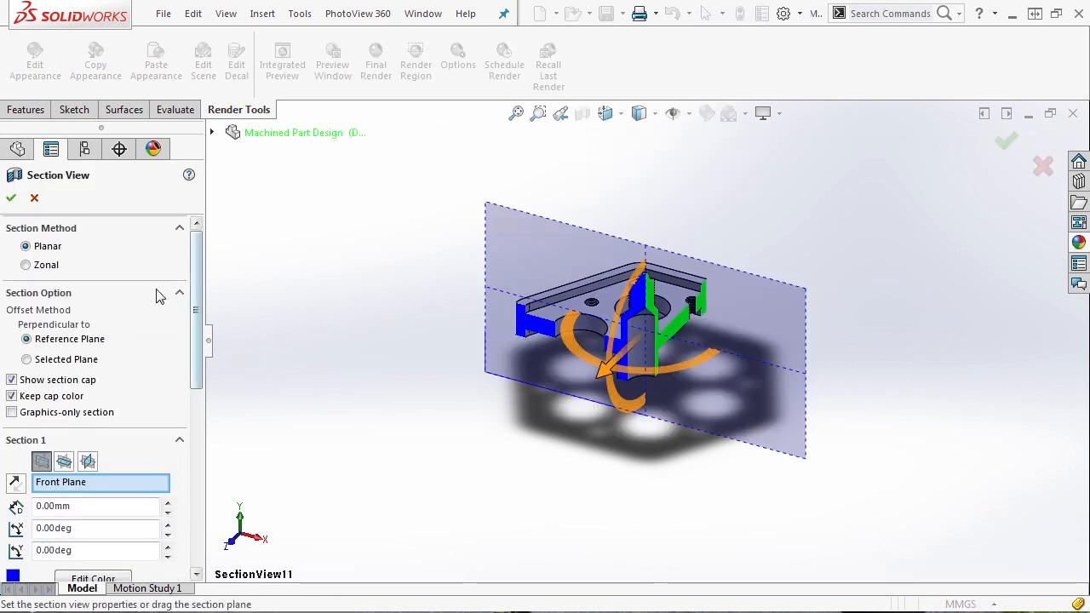
{"action": "left_click", "coordinate": [42, 265]}
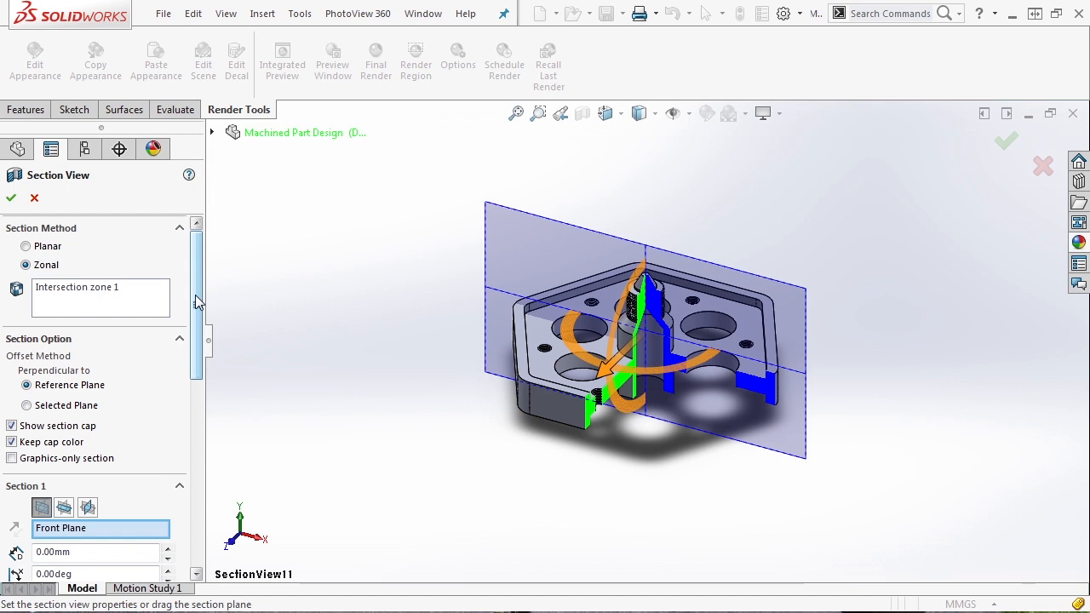
Step: Enable Section 3 on the Top Plane and examine the zonal cutaway formed by the three planes
{"action": "left_click_drag", "start_coordinate": [196, 302], "coordinate": [197, 474]}
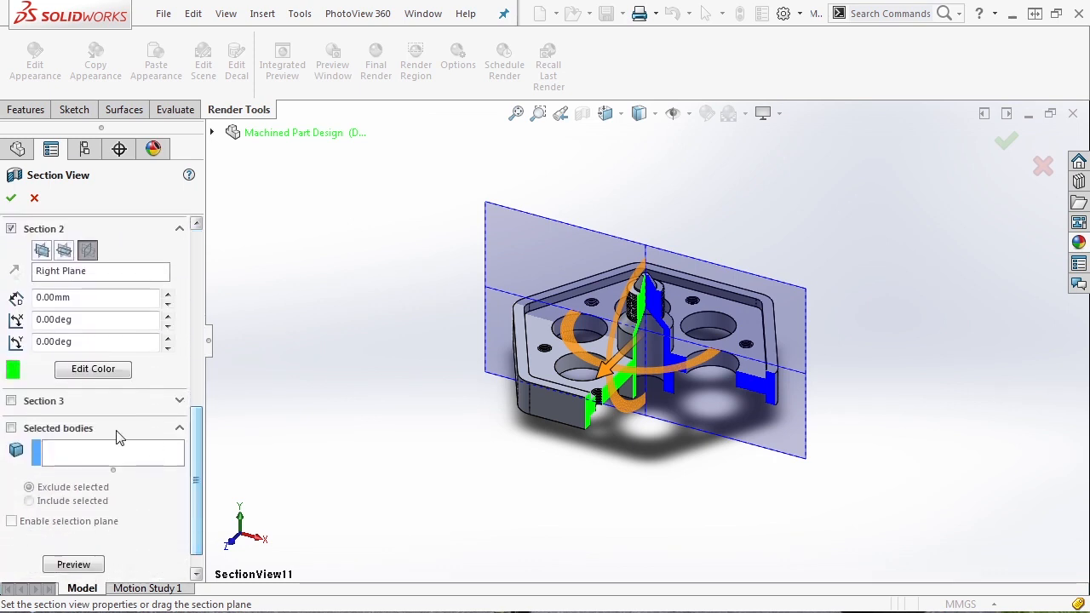
{"action": "left_click", "coordinate": [12, 401]}
{"action": "left_click", "coordinate": [64, 423]}
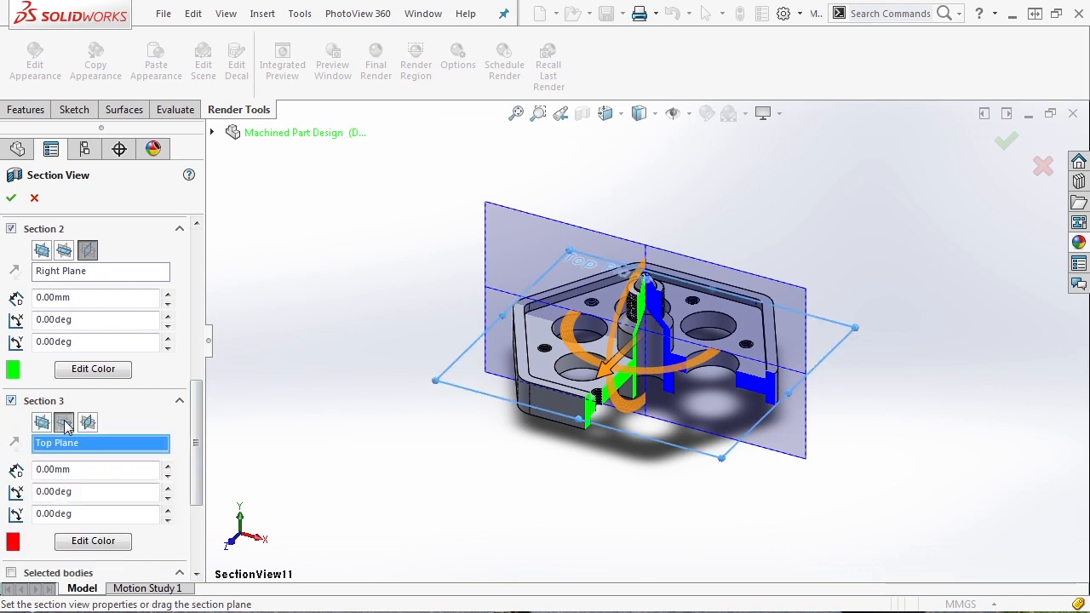
{"action": "scroll", "coordinate": [674, 382], "scroll_direction": "down", "scroll_amount": 3}
{"action": "scroll", "coordinate": [679, 373], "scroll_direction": "down", "scroll_amount": 2}
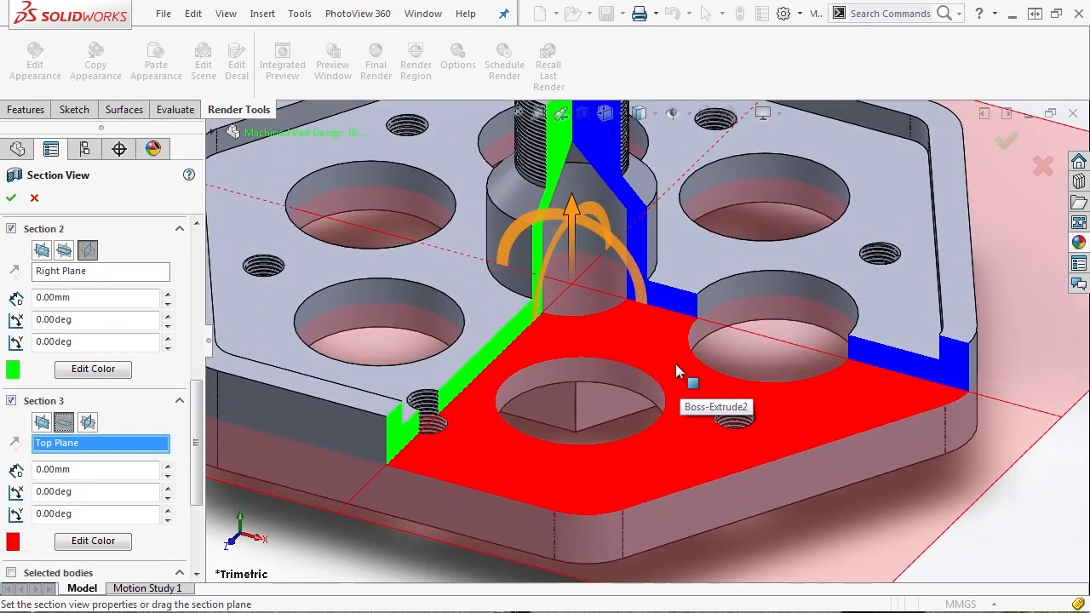
{"action": "scroll", "coordinate": [675, 376], "scroll_direction": "up", "scroll_amount": 5}
{"action": "left_click_drag", "start_coordinate": [194, 435], "coordinate": [194, 501]}
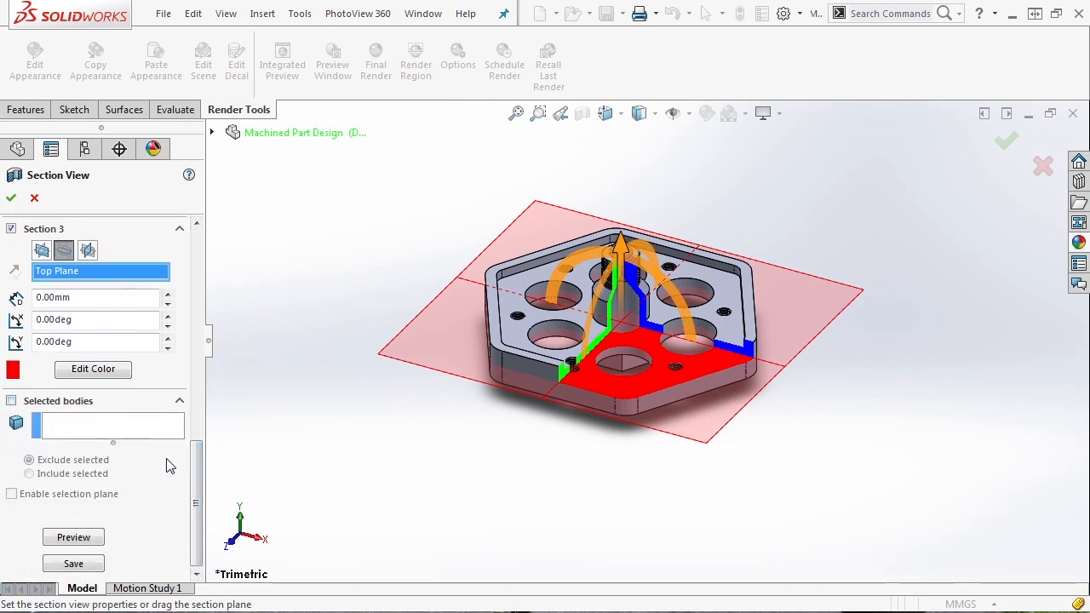
{"action": "left_click_drag", "start_coordinate": [196, 481], "coordinate": [198, 242]}
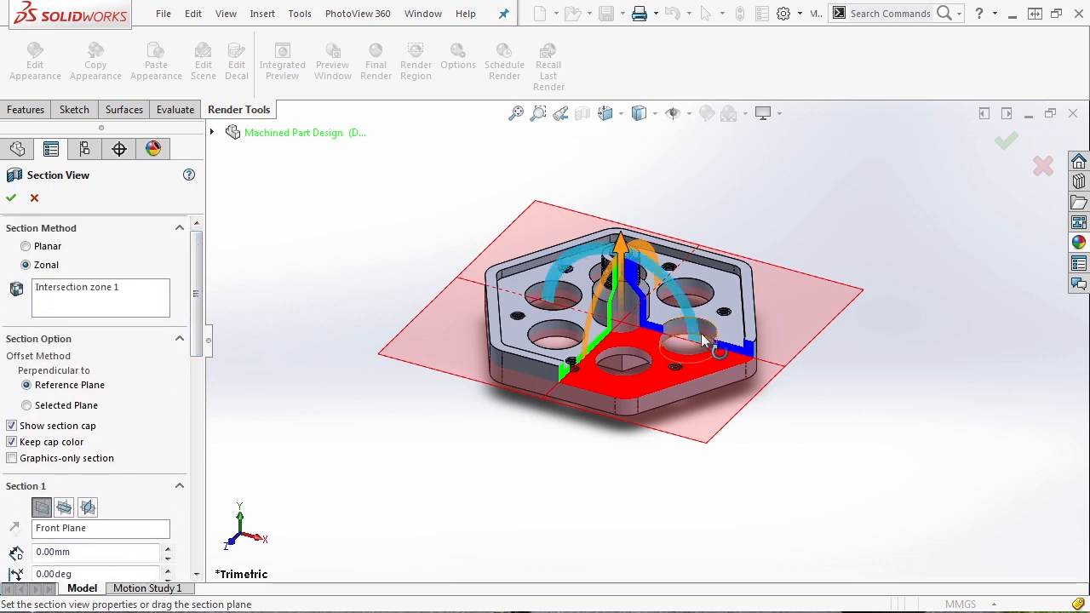
{"action": "scroll", "coordinate": [532, 357], "scroll_direction": "down", "scroll_amount": 6}
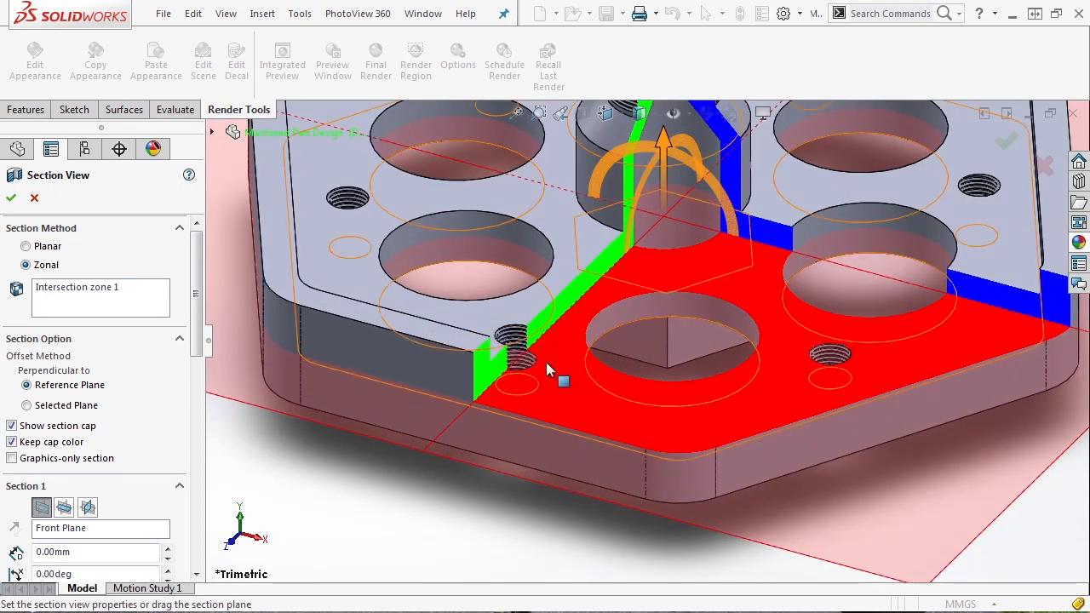
{"action": "scroll", "coordinate": [544, 375], "scroll_direction": "up", "scroll_amount": 6}
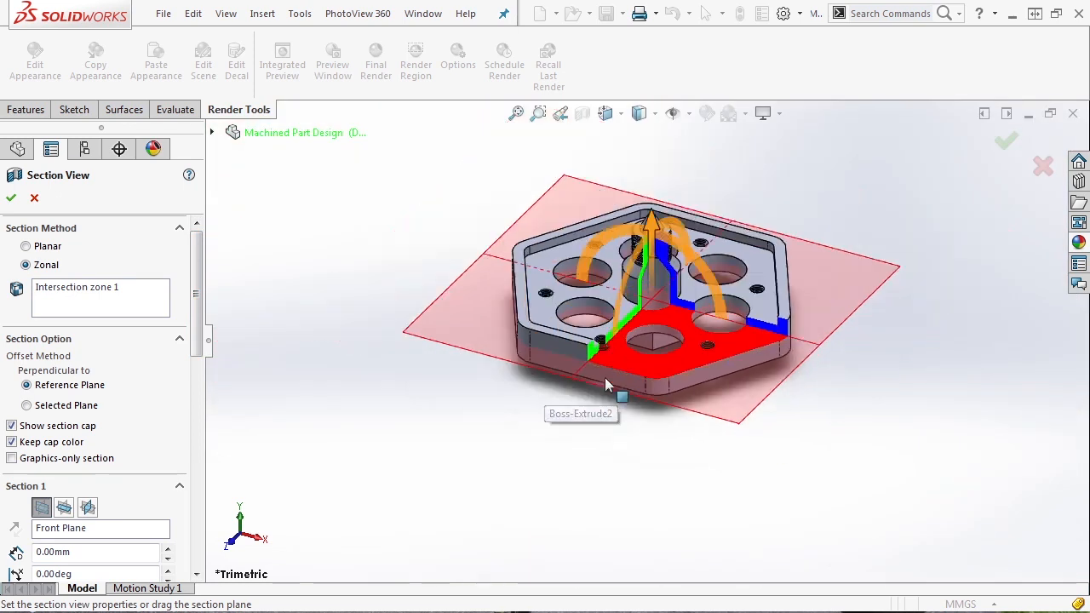
Step: Close the section view without applying it and convert the central boss's base circle into a new sketch on the recessed plate face
{"action": "left_click", "coordinate": [34, 197]}
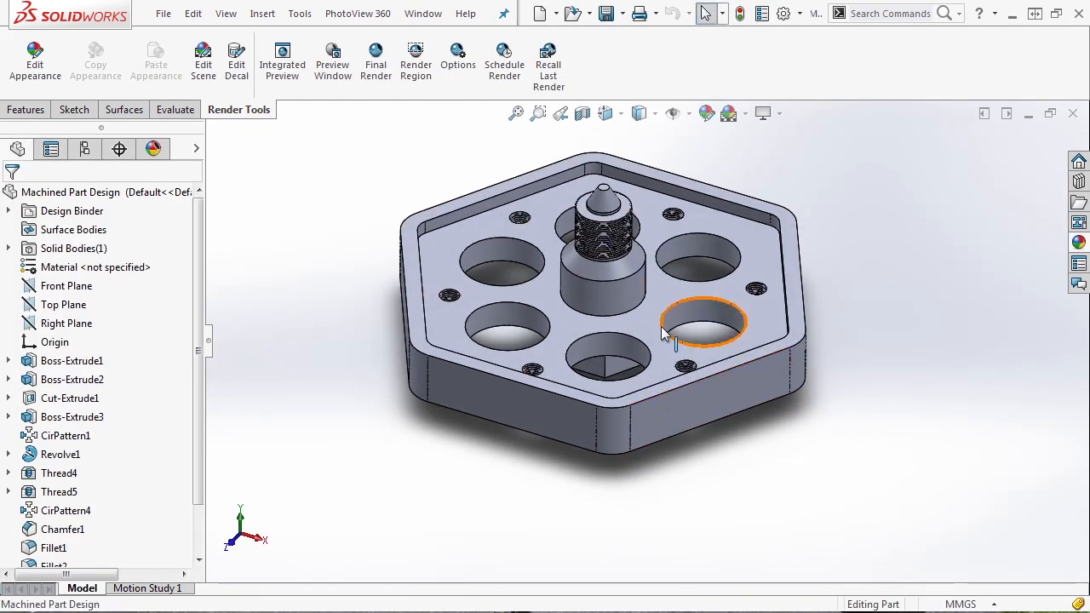
{"action": "left_click", "coordinate": [652, 317]}
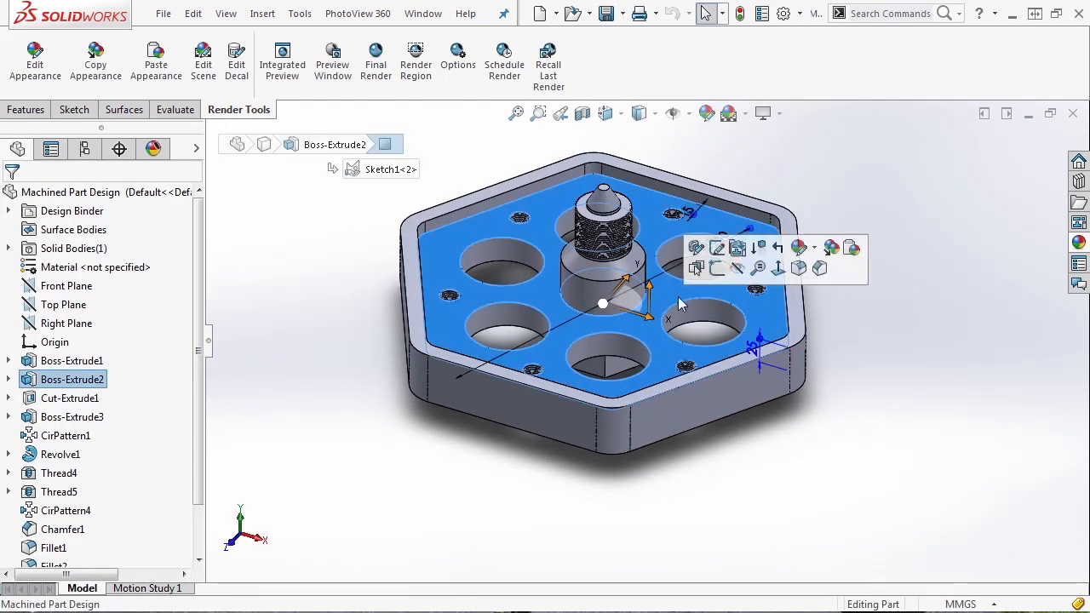
{"action": "left_click", "coordinate": [717, 267]}
{"action": "left_click", "coordinate": [684, 348]}
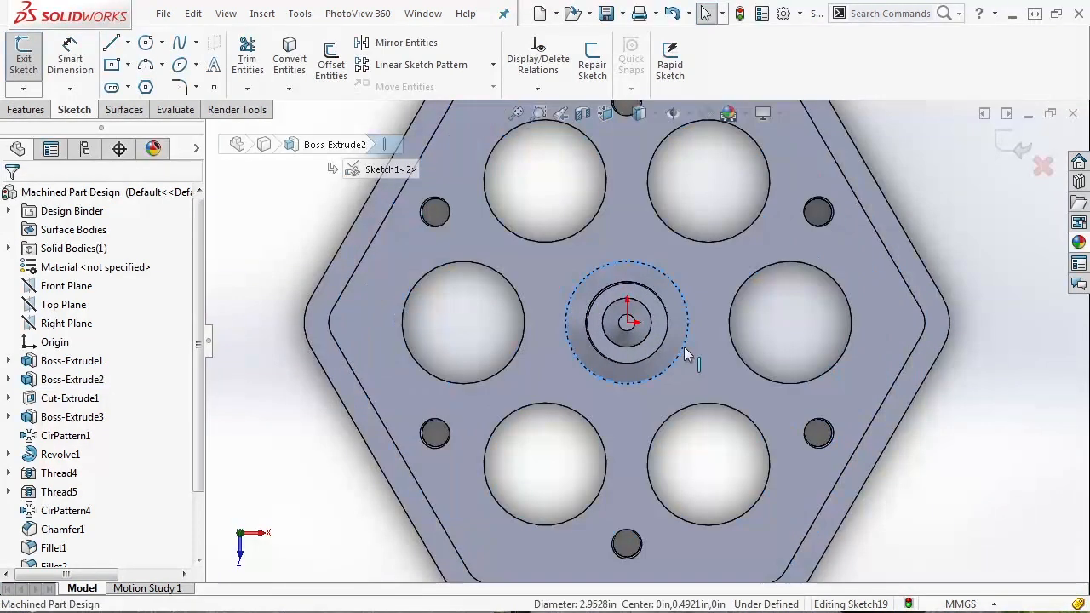
{"action": "key", "text": "c"}
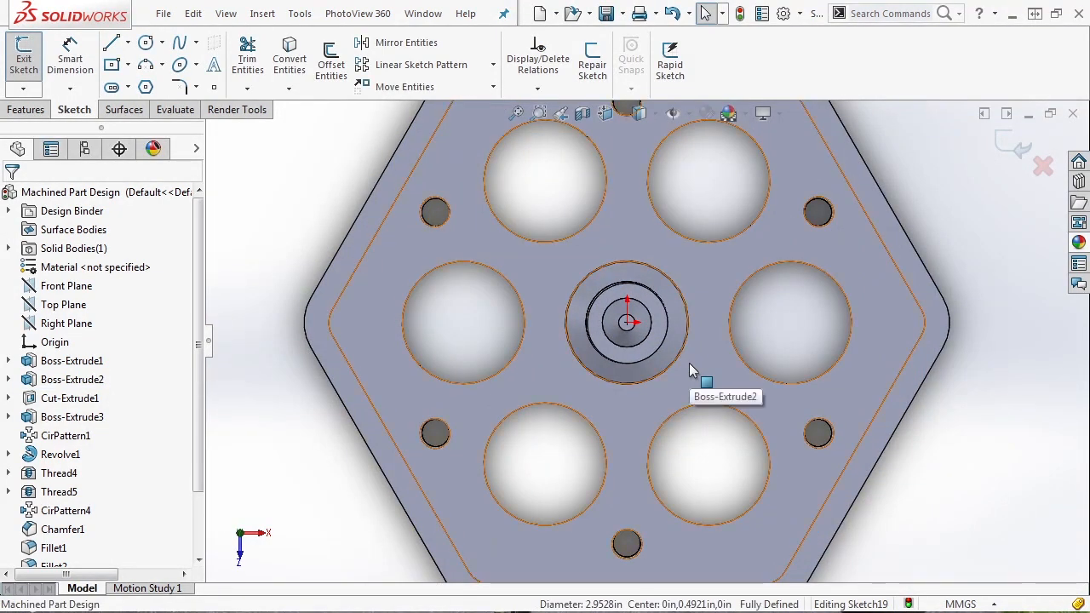
Step: Sketch a circle centred on the origin around the central boss and set its diameter to 95 mm
{"action": "key", "text": "c"}
{"action": "left_click", "coordinate": [627, 323]}
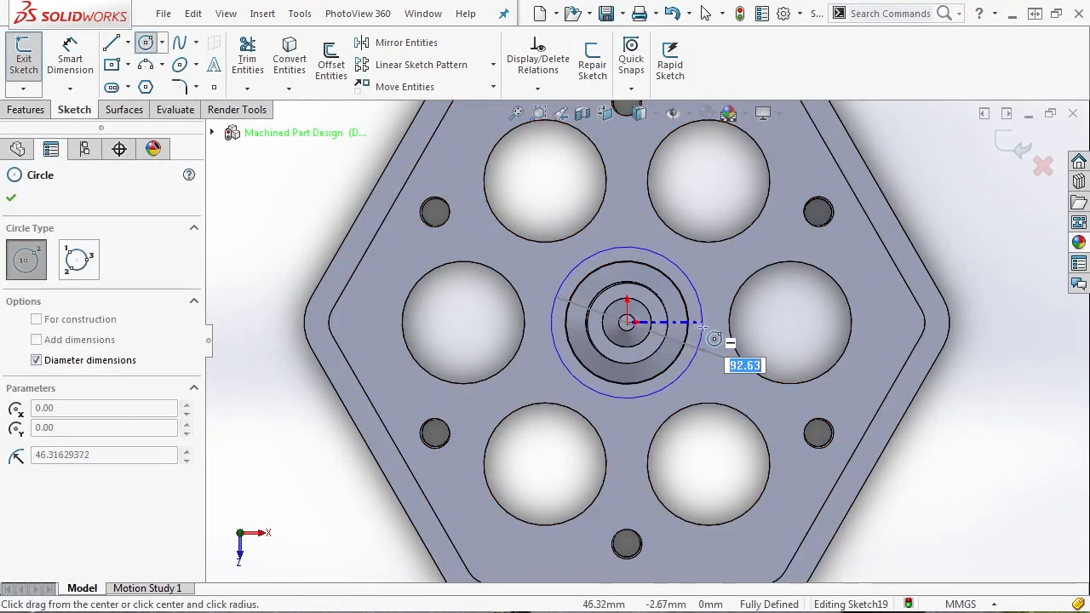
{"action": "left_click", "coordinate": [701, 327]}
{"action": "right_click", "coordinate": [700, 327]}
{"action": "left_click", "coordinate": [714, 340]}
{"action": "left_click", "coordinate": [686, 275]}
{"action": "left_click", "coordinate": [700, 209]}
{"action": "type", "text": "95"}
{"action": "key", "text": "Return"}
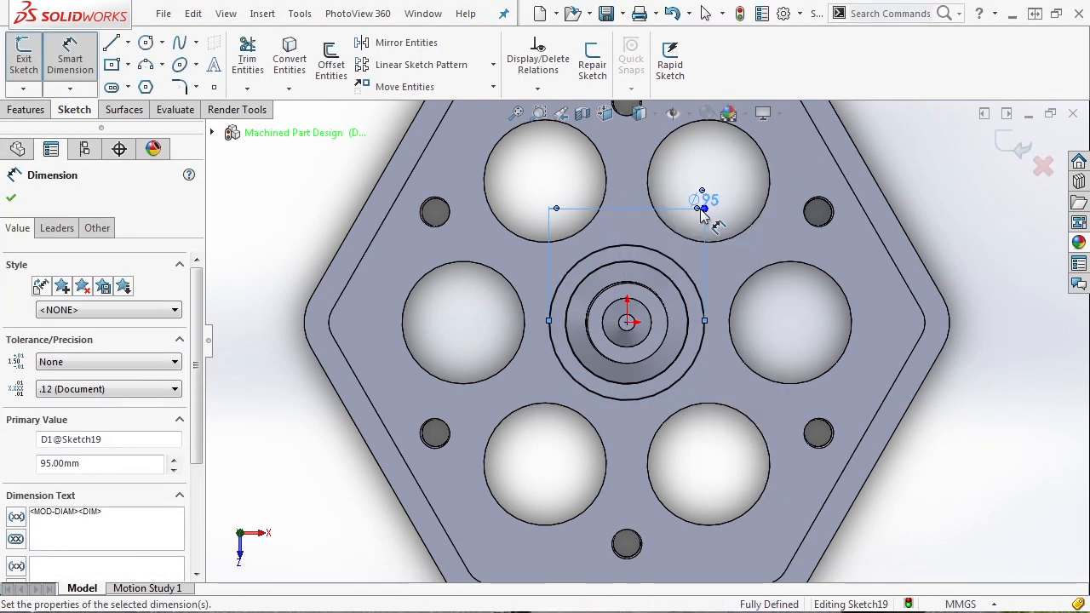
Step: Extrude the ring between the two circles 100 mm upward as a separate body, with Merge result turned off
{"action": "left_click", "coordinate": [1012, 149]}
{"action": "left_click", "coordinate": [28, 110]}
{"action": "left_click", "coordinate": [30, 58]}
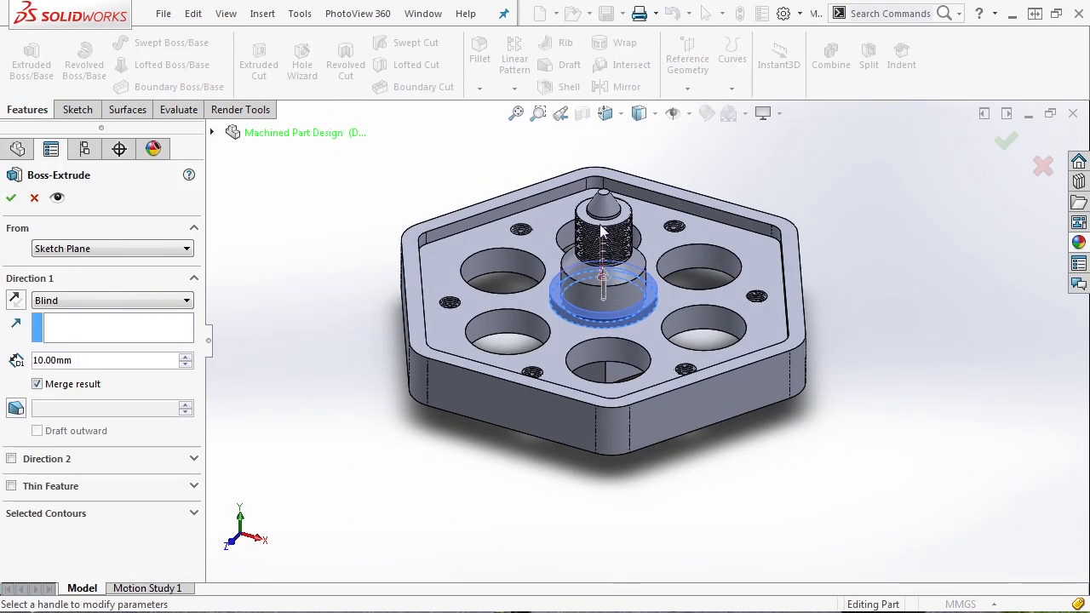
{"action": "type", "text": "100"}
{"action": "key", "text": "Return"}
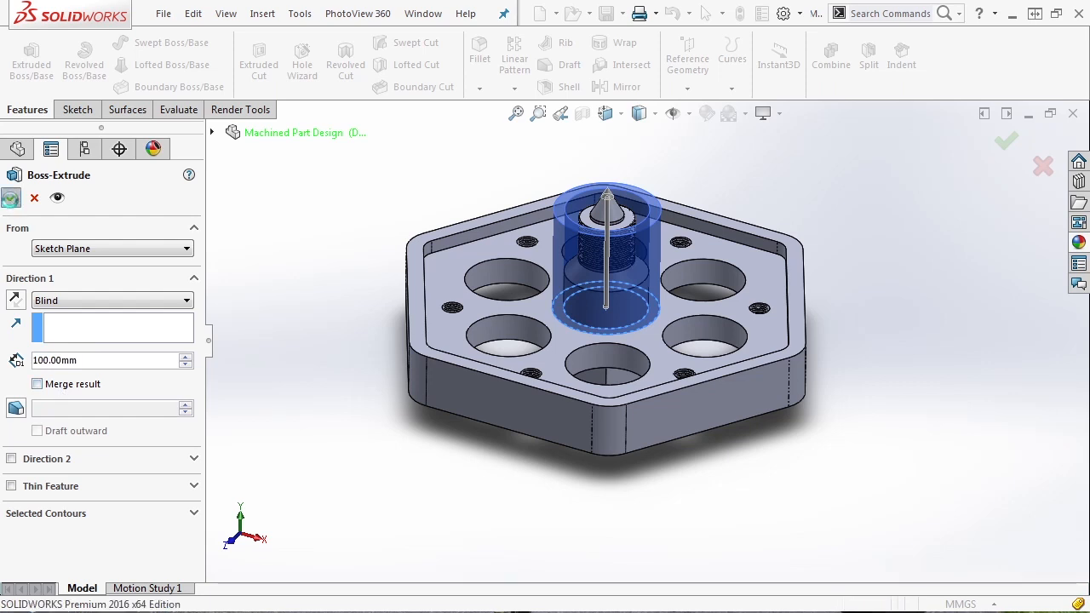
{"action": "left_click", "coordinate": [11, 198]}
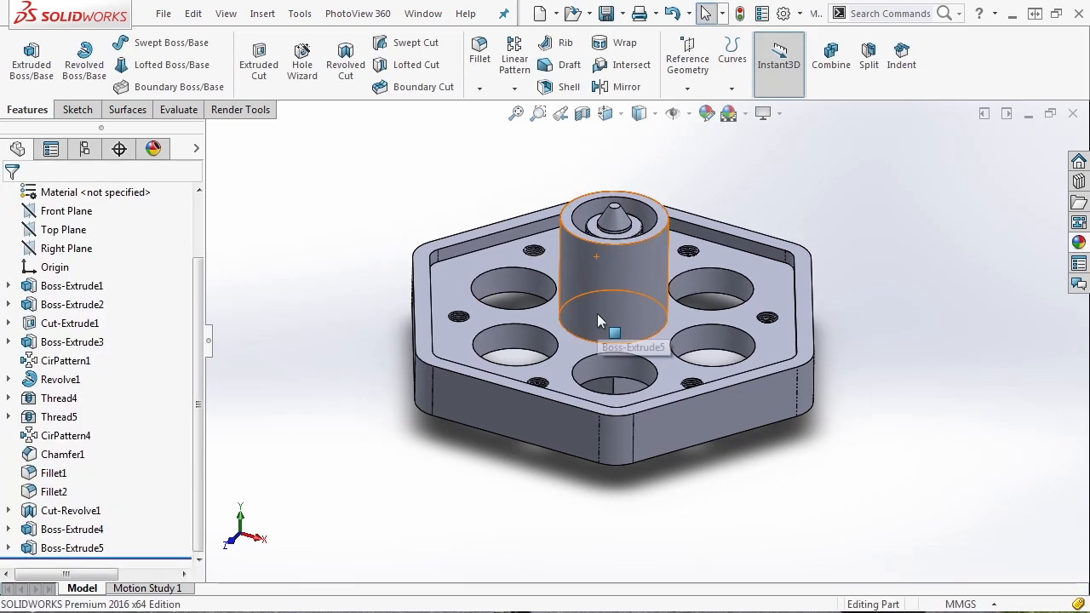
Step: Open a zonal section view of the part and enable Section 3 on the Top Plane
{"action": "left_click", "coordinate": [583, 115]}
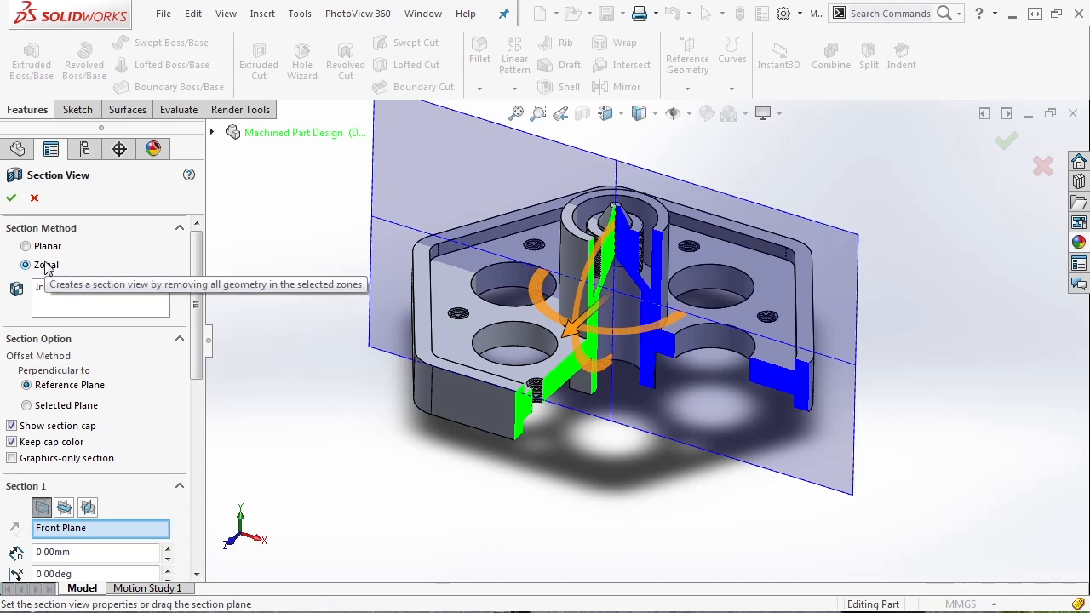
{"action": "left_click_drag", "start_coordinate": [191, 343], "coordinate": [150, 506]}
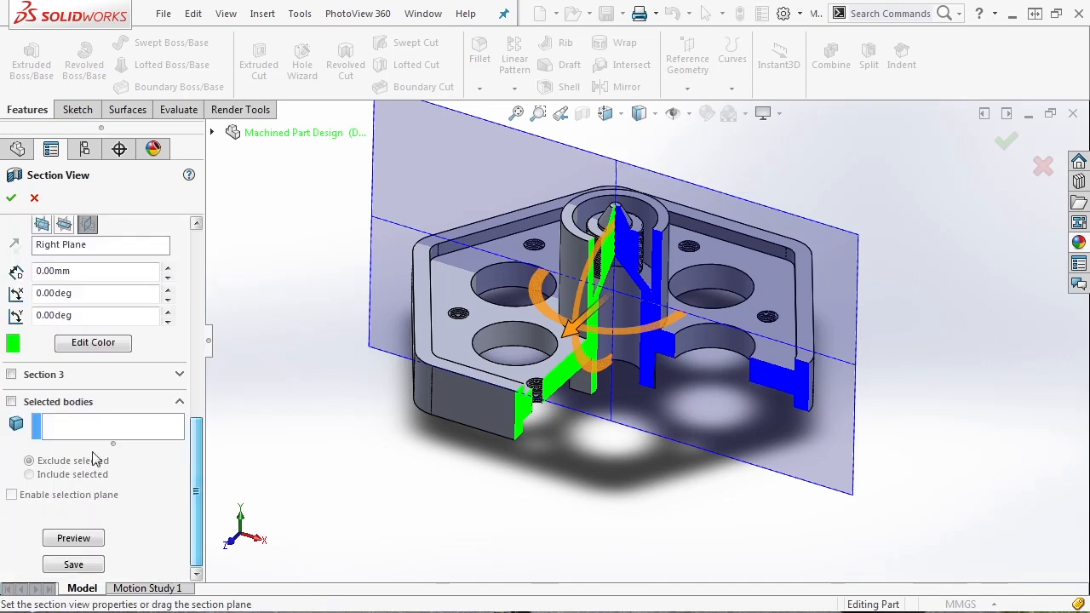
{"action": "left_click", "coordinate": [12, 375]}
{"action": "left_click", "coordinate": [68, 400]}
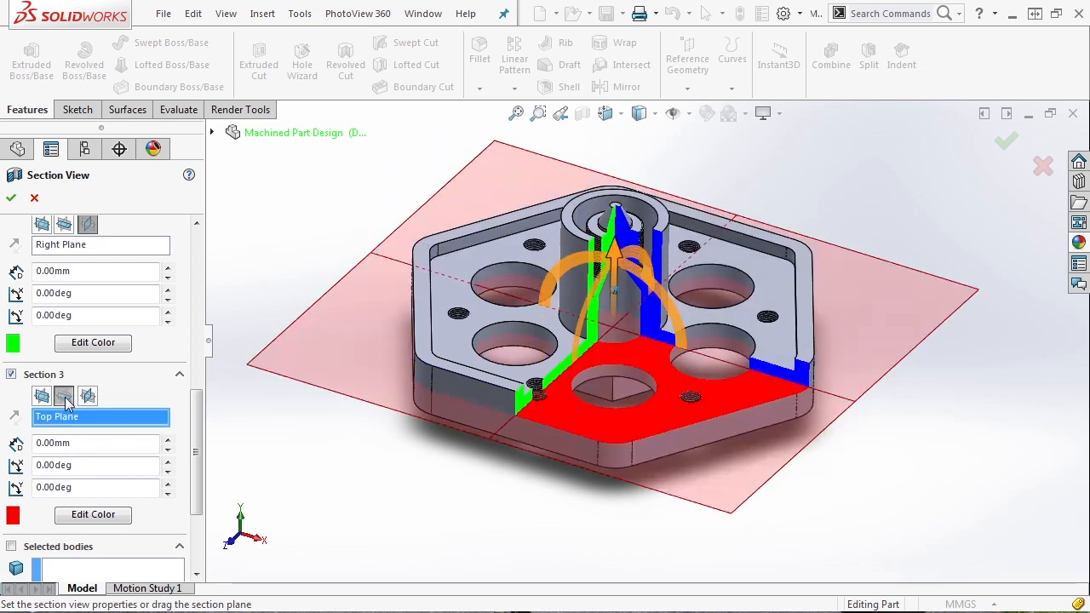
Step: Exclude the new sleeve body from the zonal section, examine the uncut sleeve, and cancel the section view
{"action": "left_click_drag", "start_coordinate": [193, 502], "coordinate": [190, 541]}
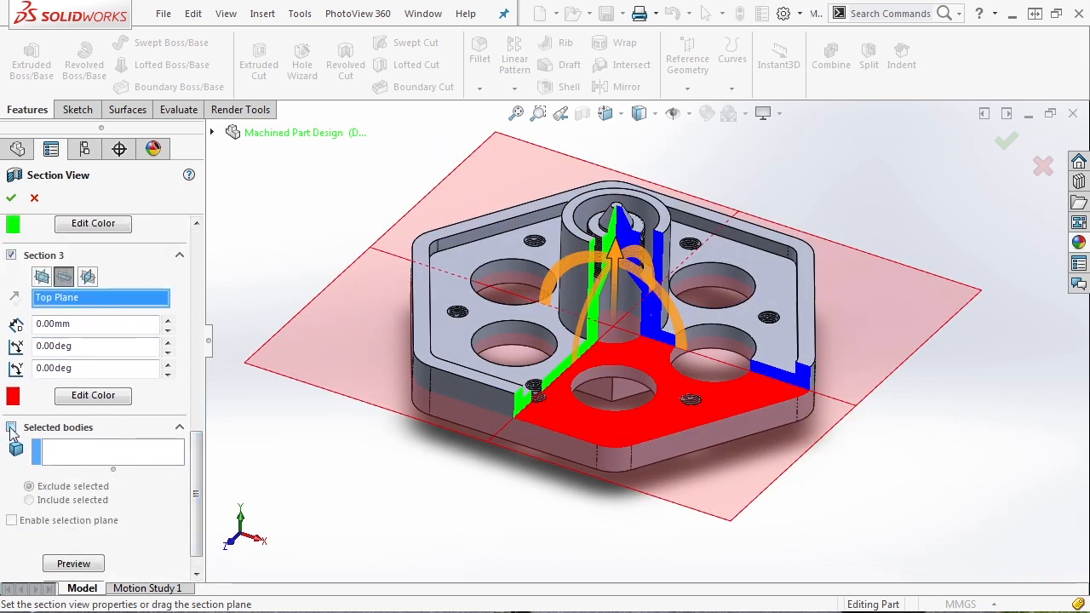
{"action": "left_click", "coordinate": [73, 452]}
{"action": "left_click", "coordinate": [656, 225]}
{"action": "middle_click_drag", "start_coordinate": [764, 206], "coordinate": [659, 320]}
{"action": "scroll", "coordinate": [763, 206], "scroll_direction": "down", "scroll_amount": 2}
{"action": "scroll", "coordinate": [698, 245], "scroll_direction": "down", "scroll_amount": 4}
{"action": "middle_click_drag", "start_coordinate": [562, 236], "coordinate": [905, 470]}
{"action": "scroll", "coordinate": [609, 286], "scroll_direction": "up", "scroll_amount": 5}
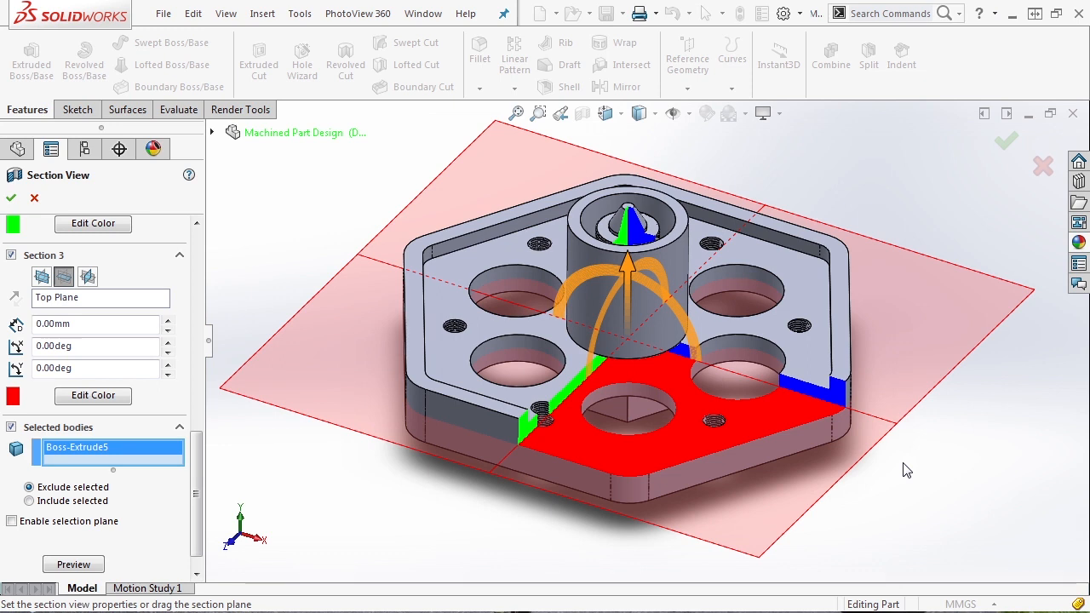
{"action": "left_click_drag", "start_coordinate": [654, 290], "coordinate": [652, 328]}
{"action": "left_click", "coordinate": [34, 197]}
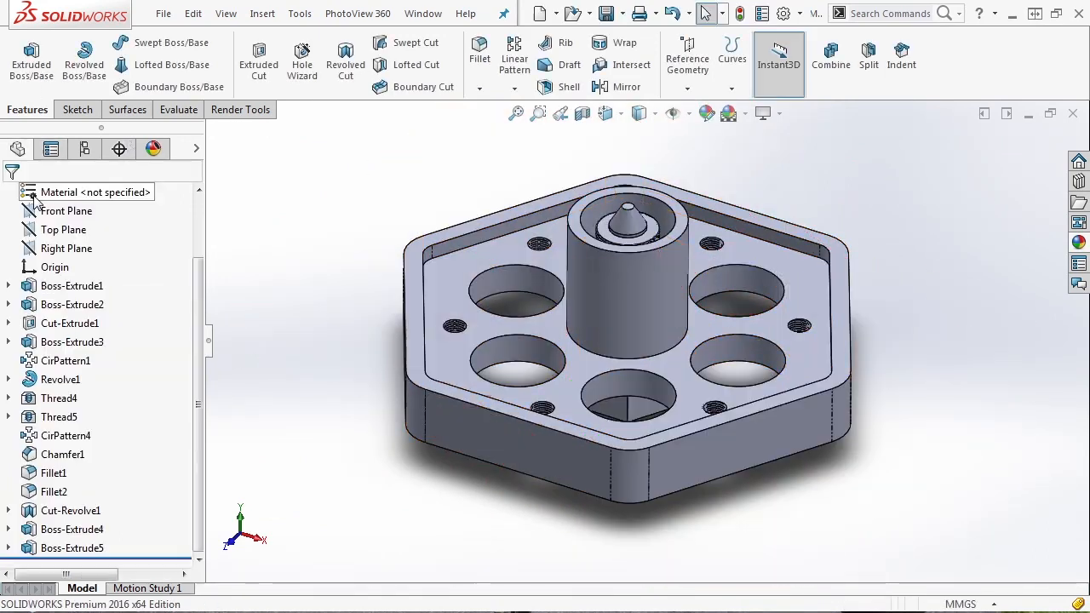
Step: Restore the saved SectionView11 view and examine the cutaway through the part and its new sleeve
{"action": "left_click", "coordinate": [605, 113]}
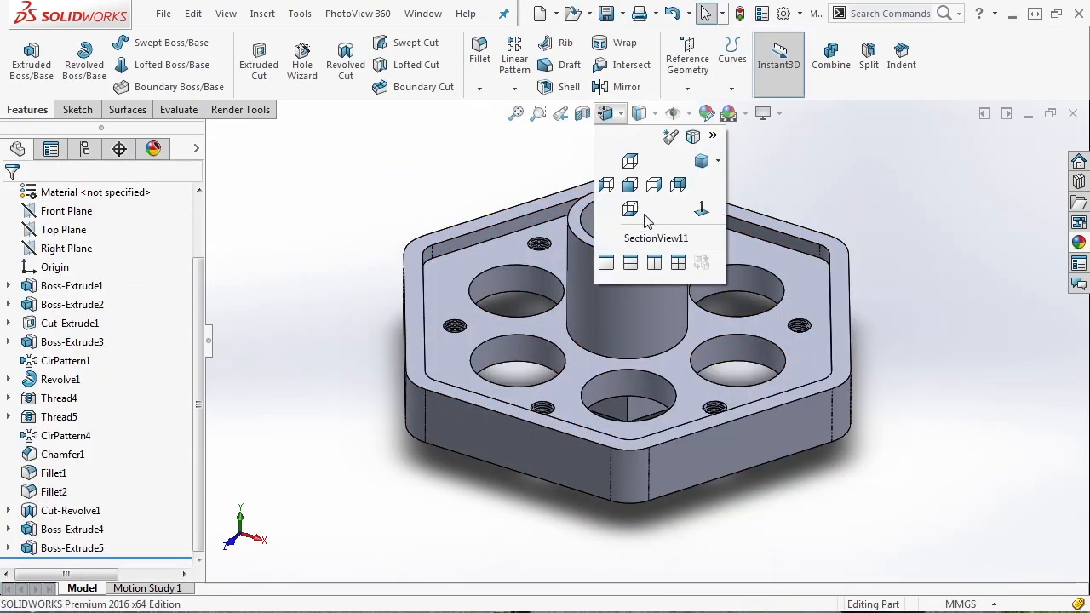
{"action": "left_click", "coordinate": [653, 238]}
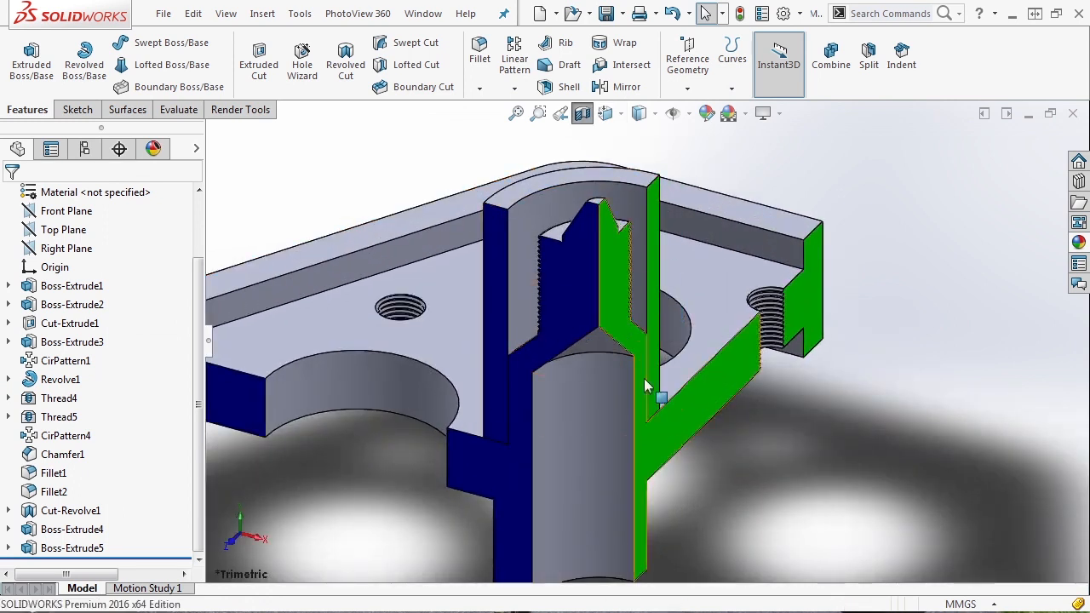
{"action": "scroll", "coordinate": [794, 352], "scroll_direction": "up", "scroll_amount": 5}
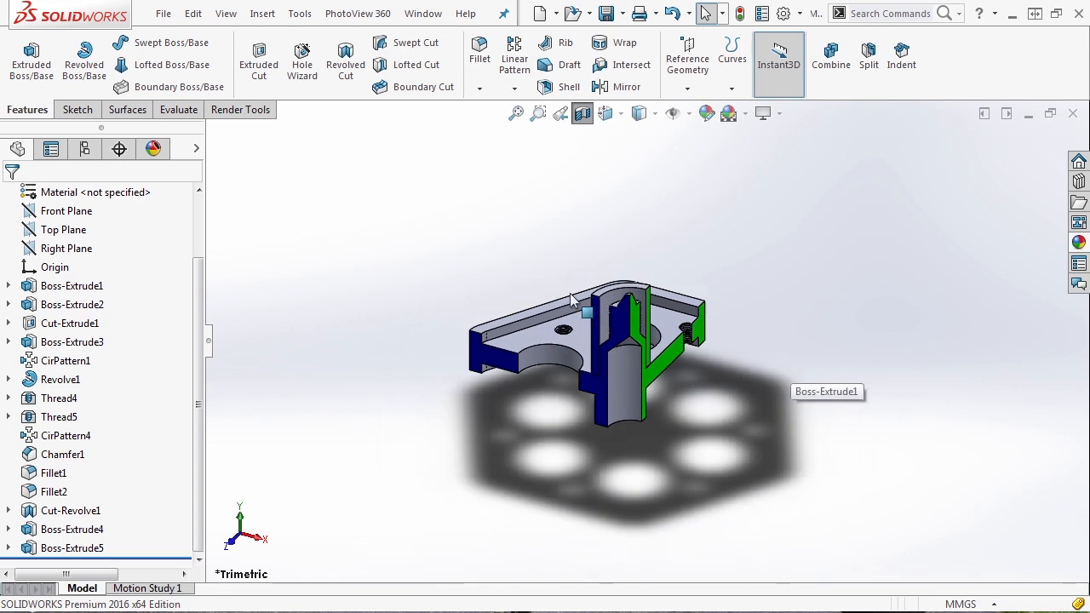
{"action": "middle_click_drag", "start_coordinate": [601, 232], "coordinate": [596, 267]}
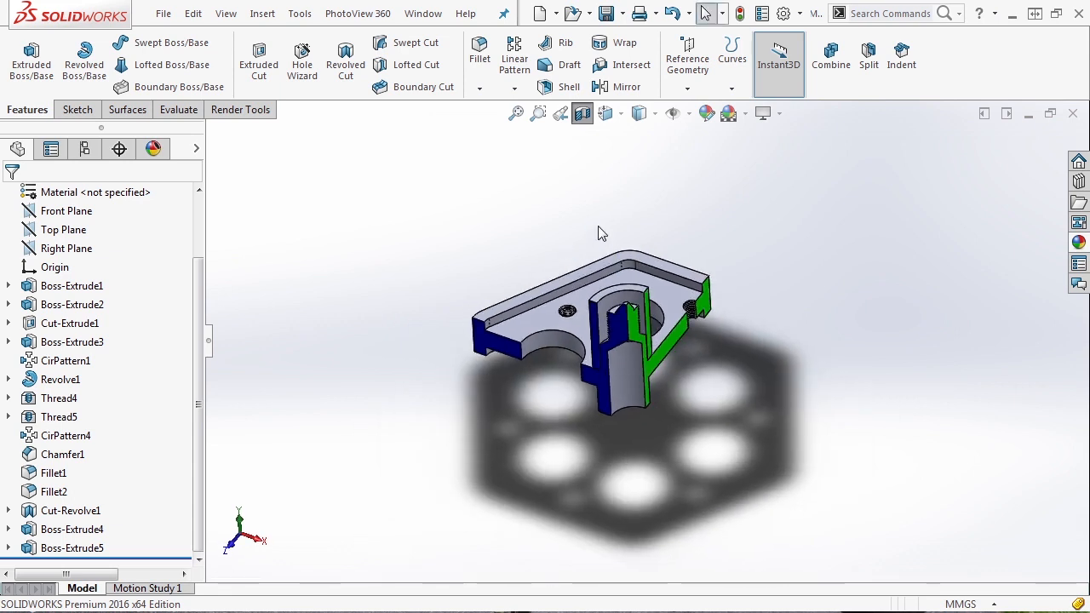